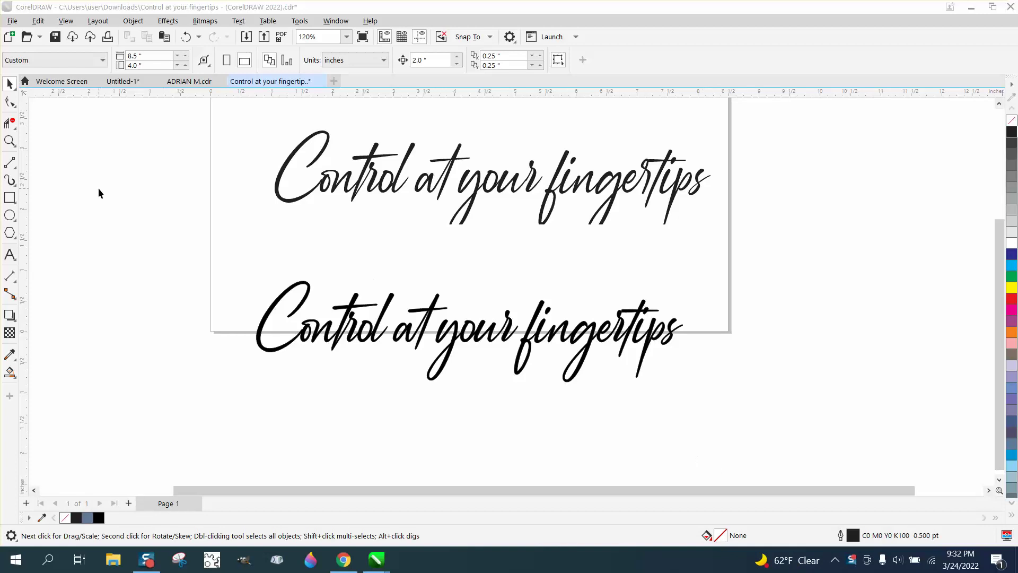
- Drag the upper 'Control at your fingertips' text higher up on the page
click(9, 140)
drag(244, 124, 701, 251)
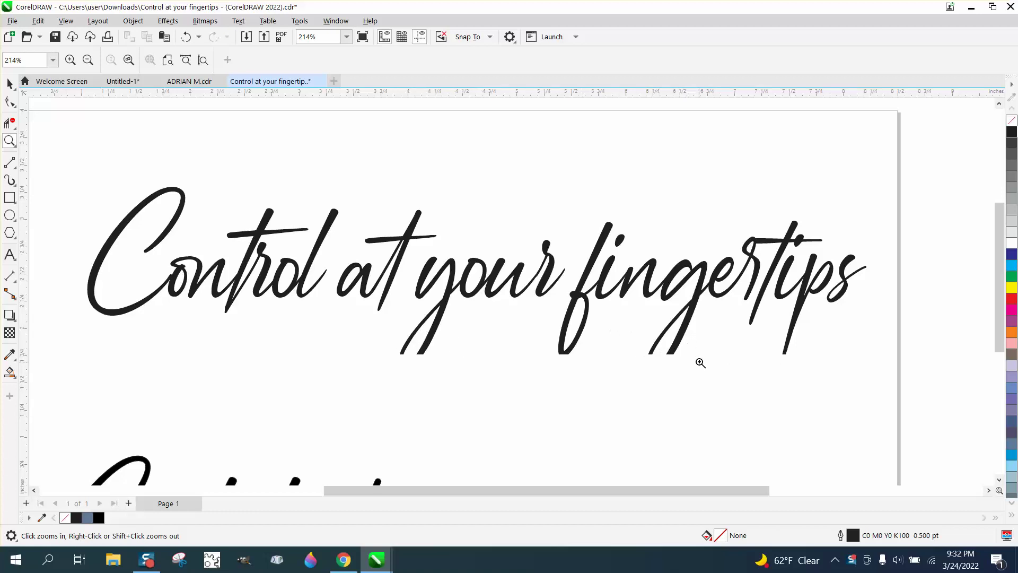
click(9, 84)
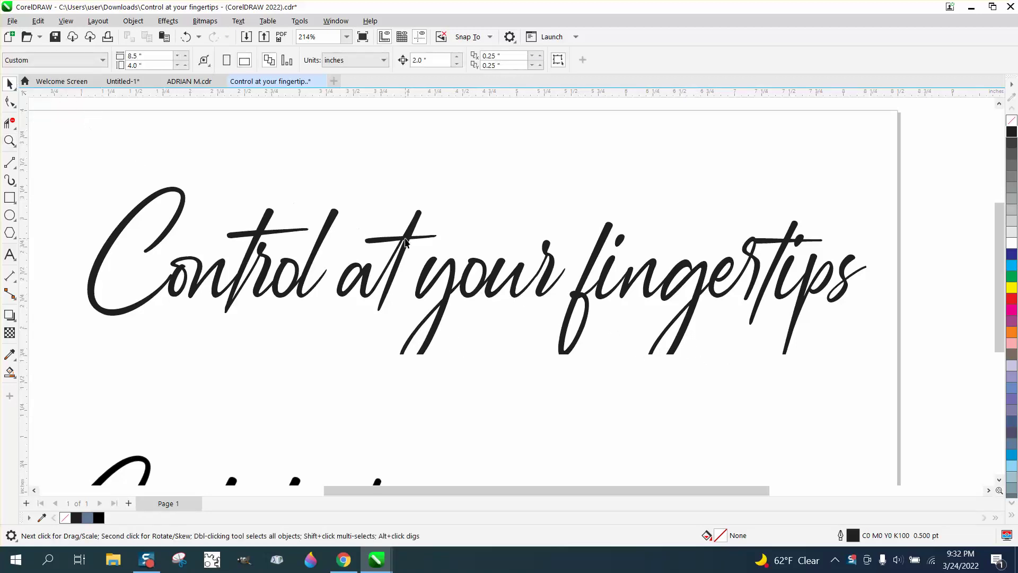
drag(404, 242, 399, 179)
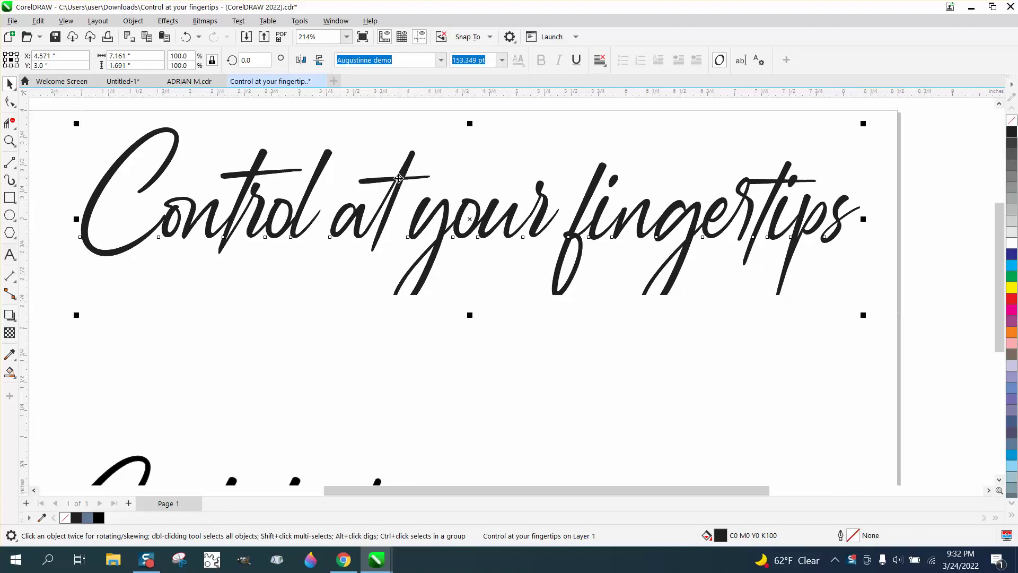
scroll(376, 166, down, 1)
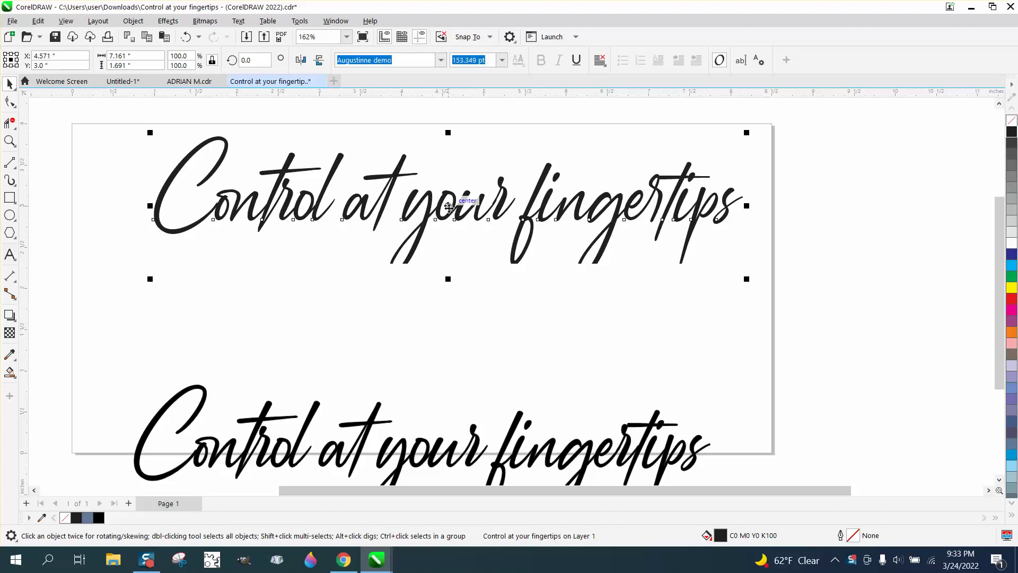
click(66, 22)
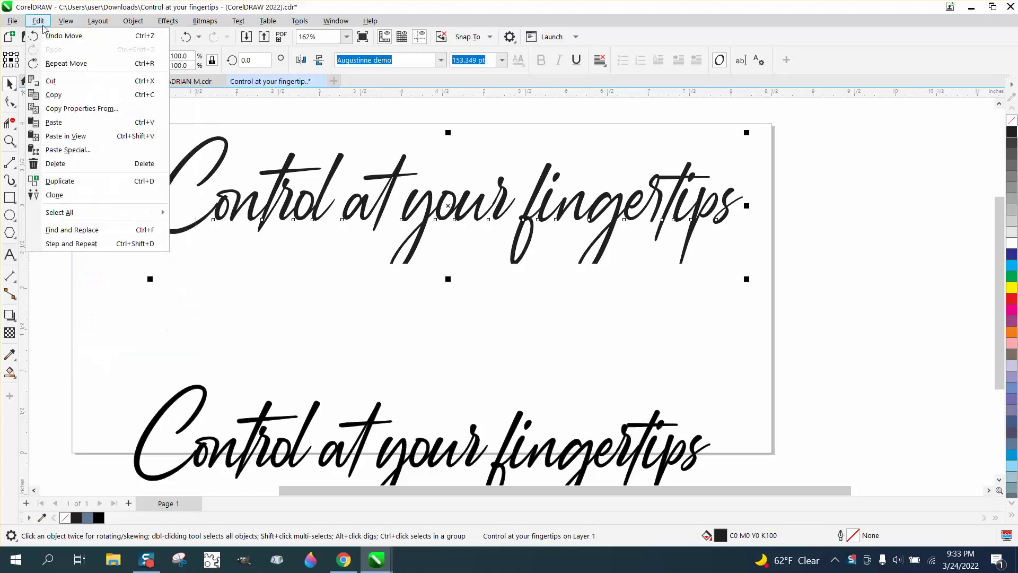
click(81, 36)
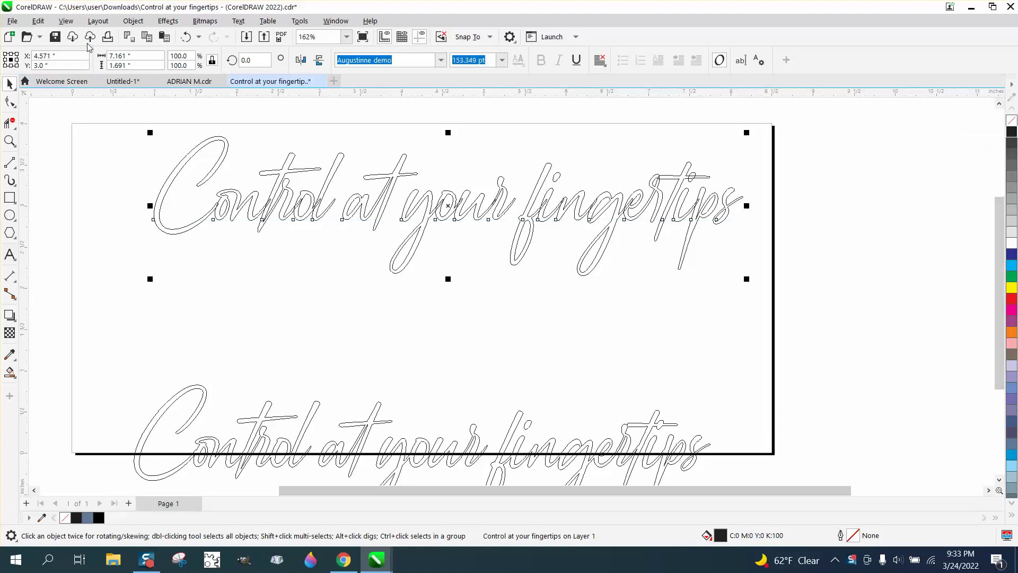
click(66, 21)
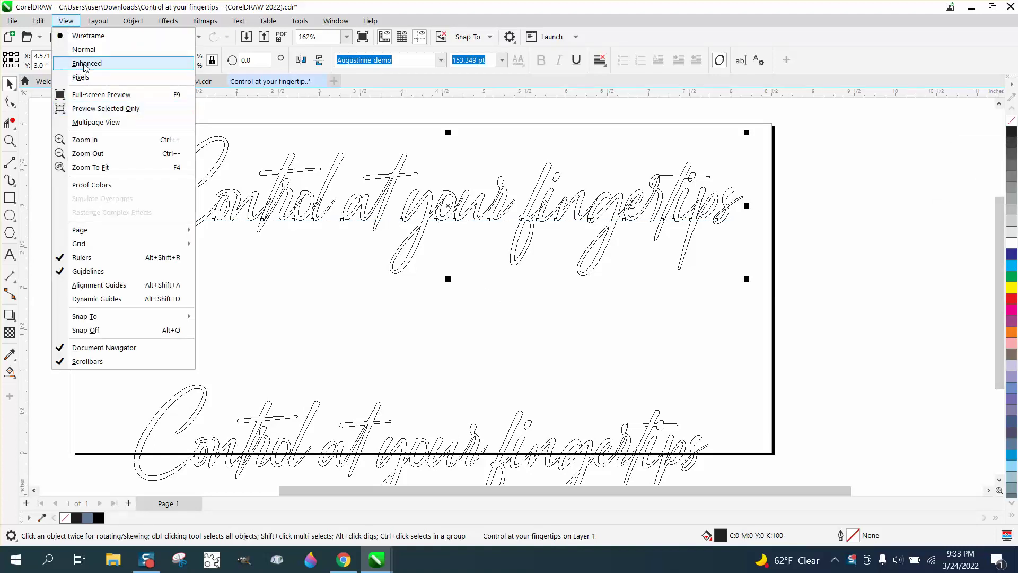
click(85, 64)
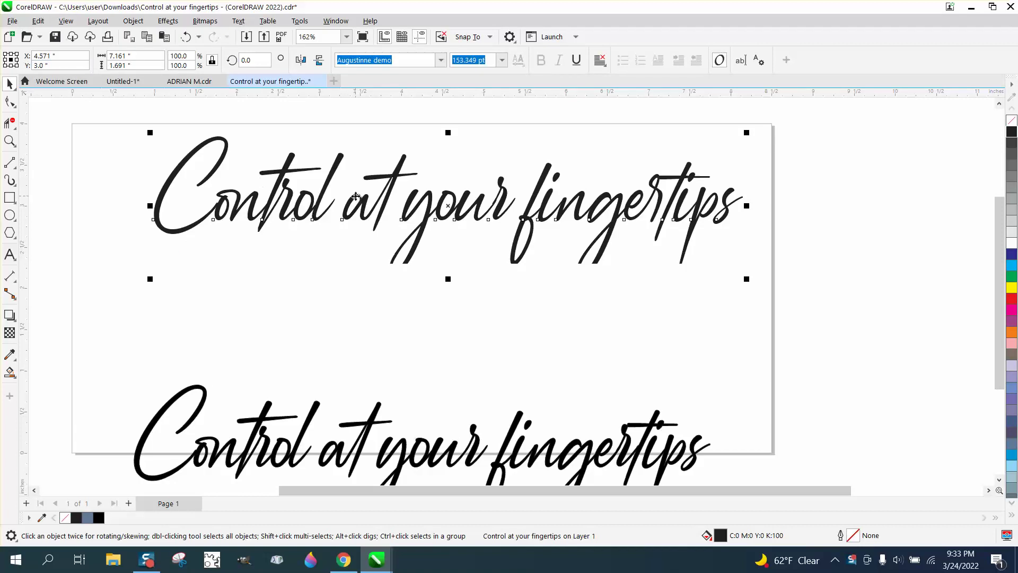
scroll(354, 196, down, 1)
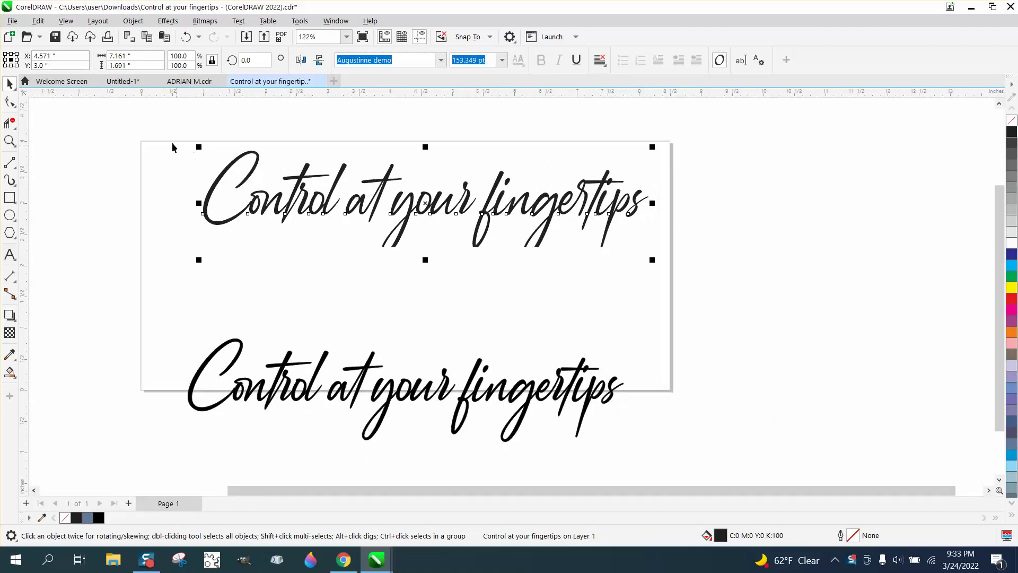
- Give the top text no fill and a black outline
drag(154, 125, 673, 287)
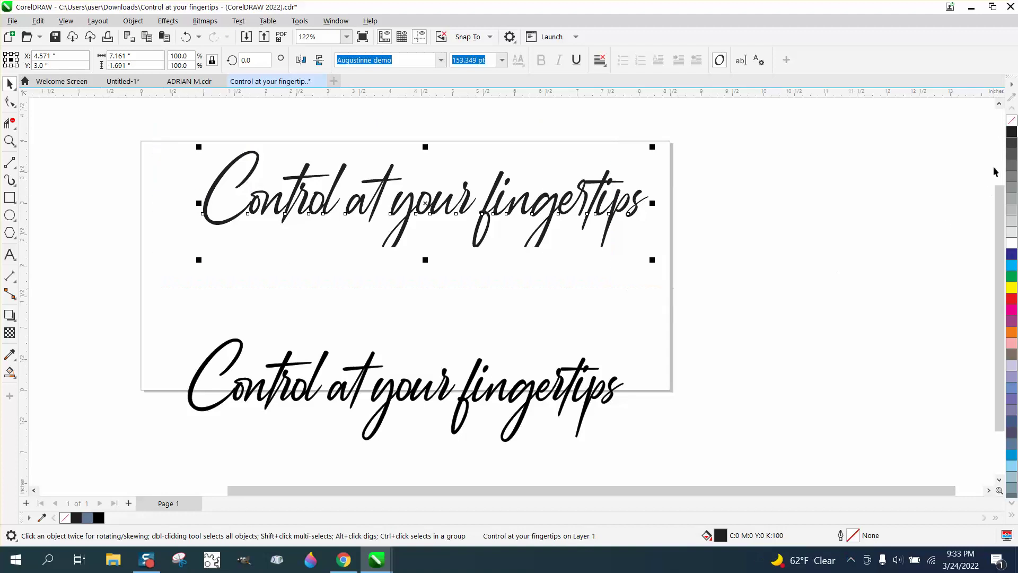
click(1011, 121)
right_click(1011, 133)
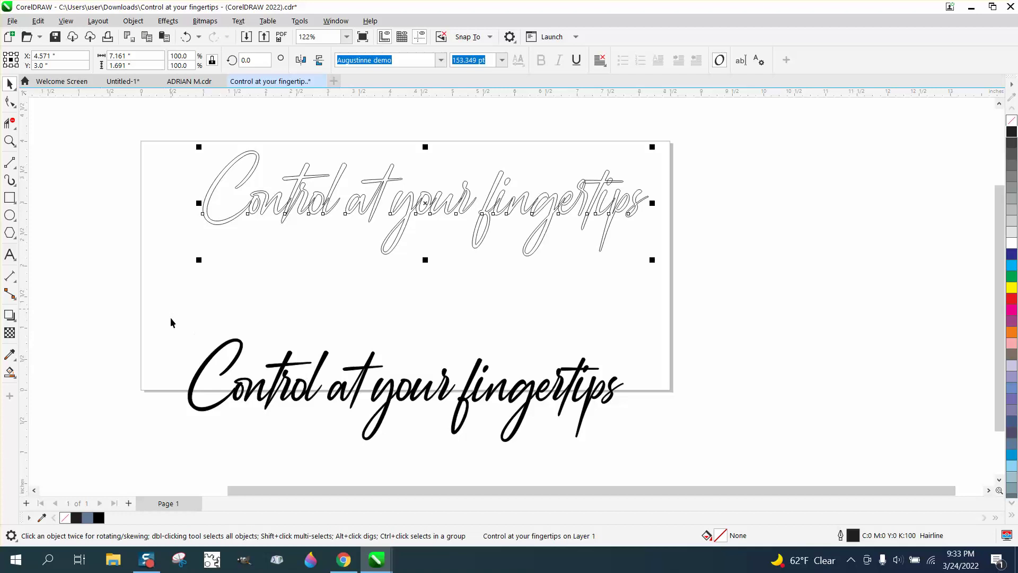
- Move the solid black bottom text below the page
drag(171, 322, 682, 445)
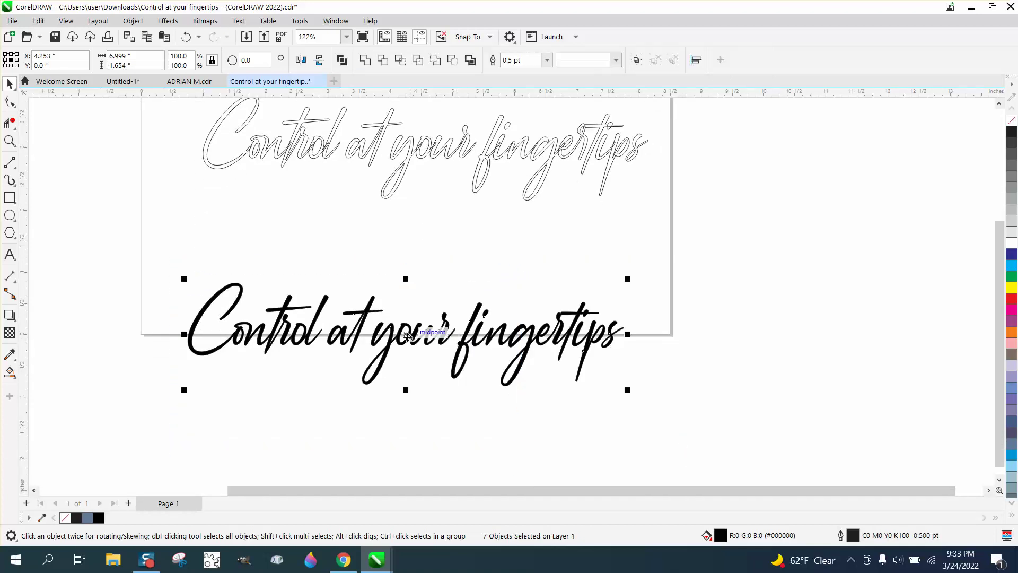
drag(409, 336, 409, 425)
scroll(387, 264, down, 3)
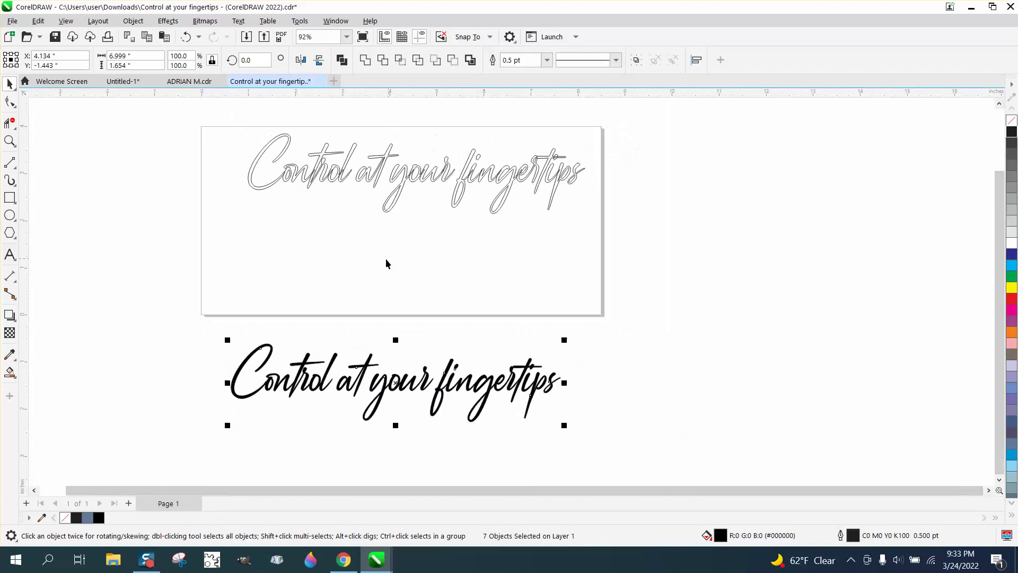
- Break the outlined top text apart into separate words
click(350, 183)
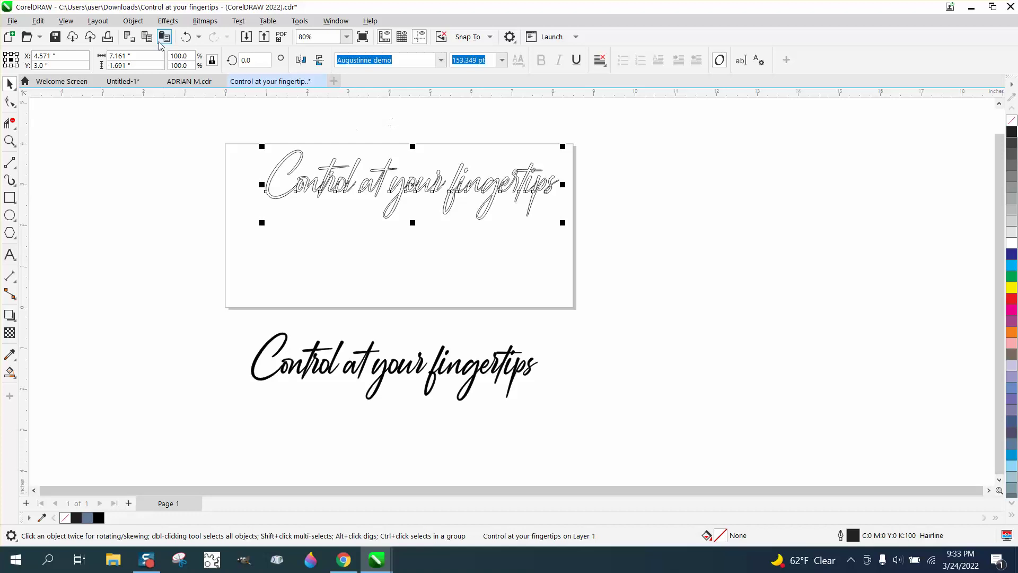
click(133, 21)
click(194, 307)
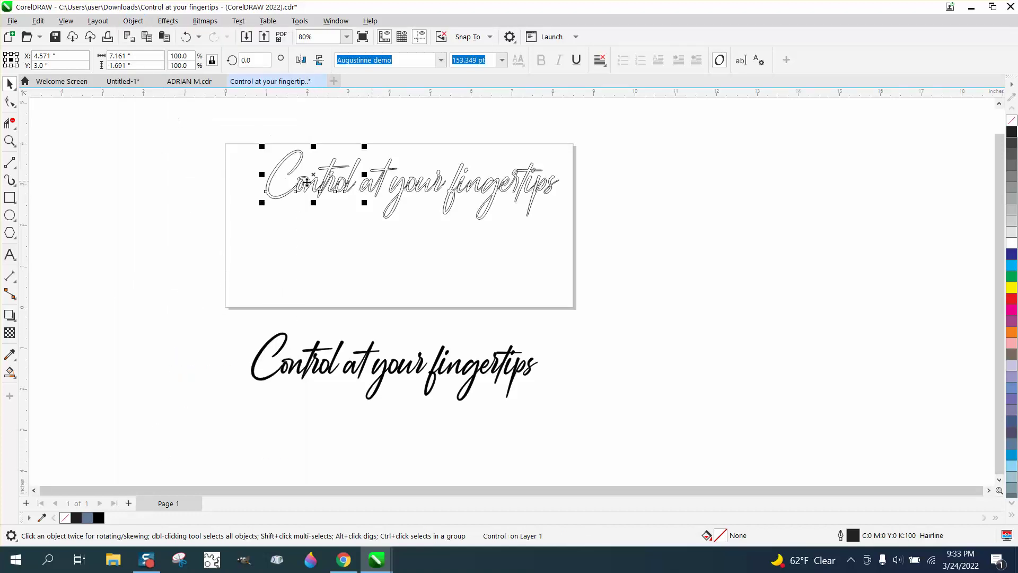
- Break 'Control' into separate letters, then undo the split
click(134, 20)
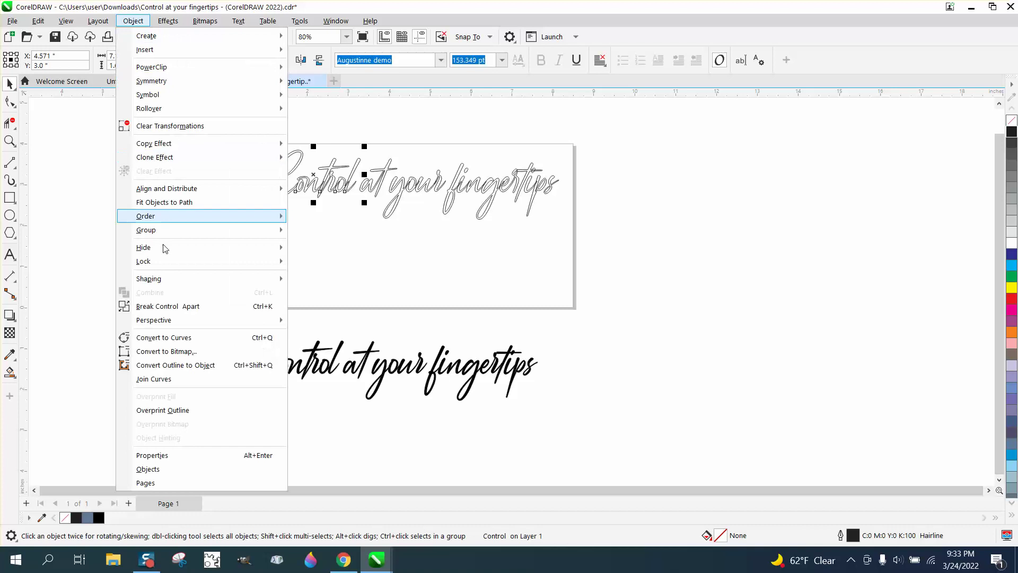
click(180, 304)
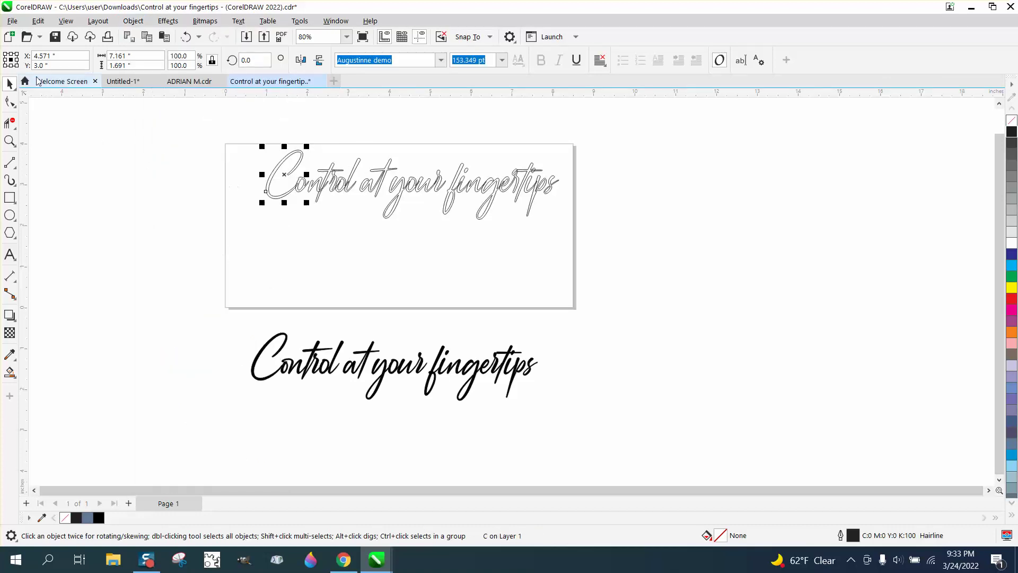
click(10, 140)
drag(199, 125, 512, 255)
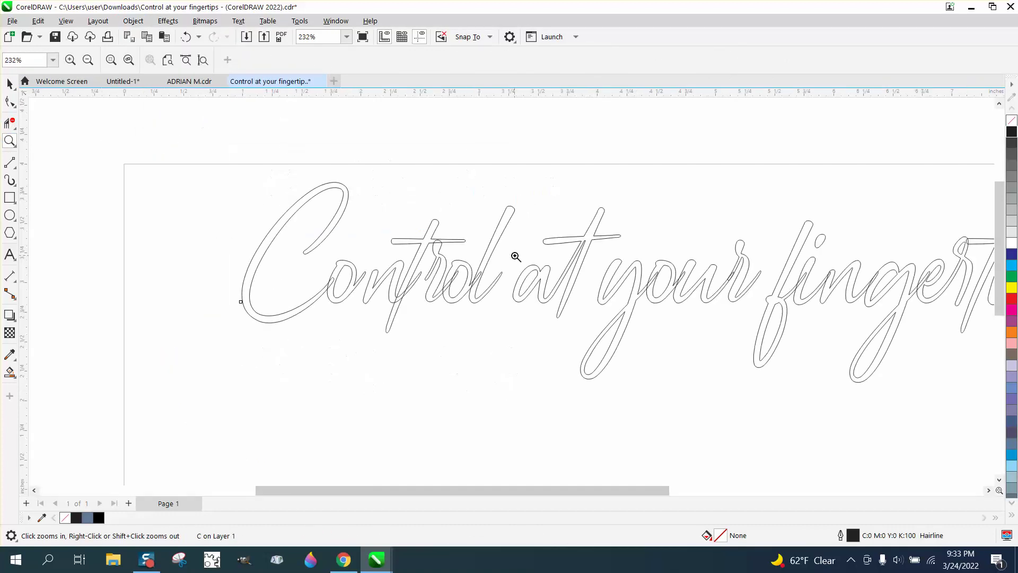
click(186, 36)
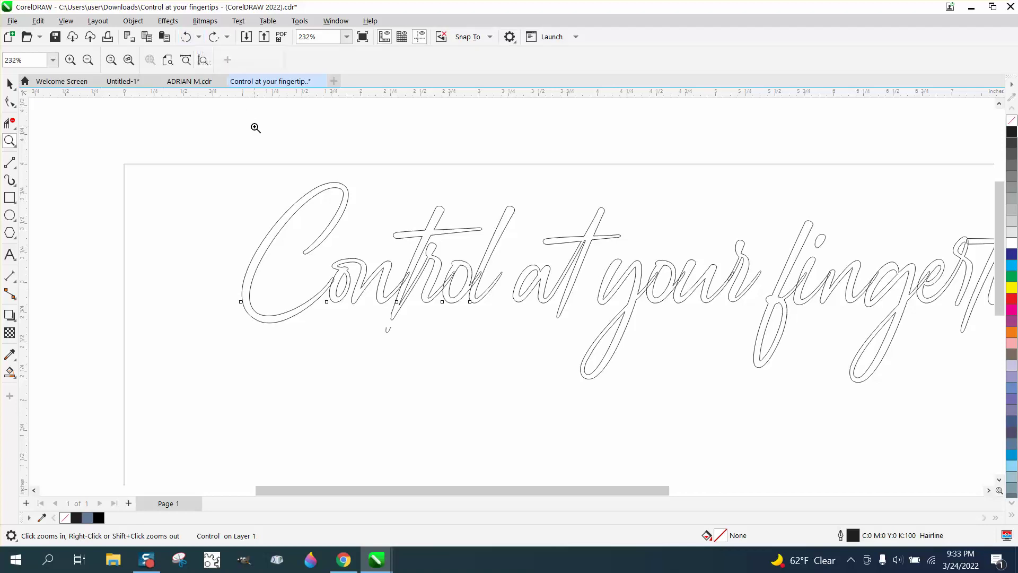
- Convert the word 'Control' to curves
click(10, 83)
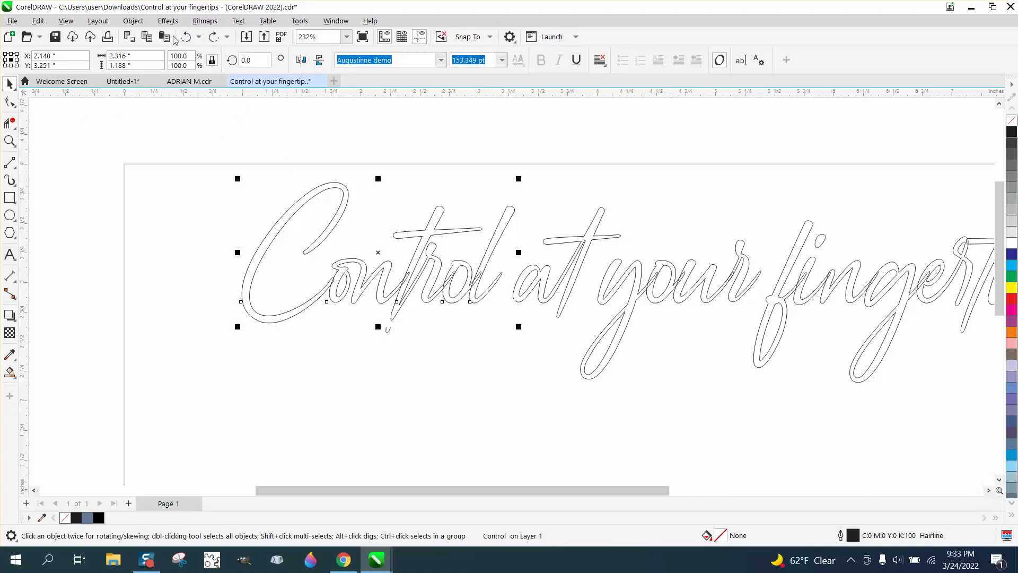
click(133, 20)
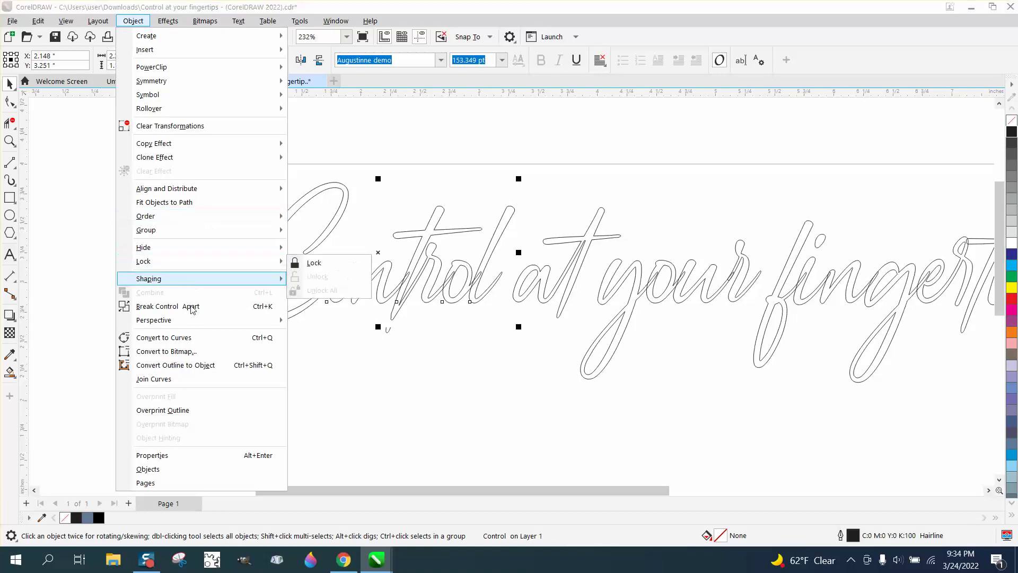
click(190, 339)
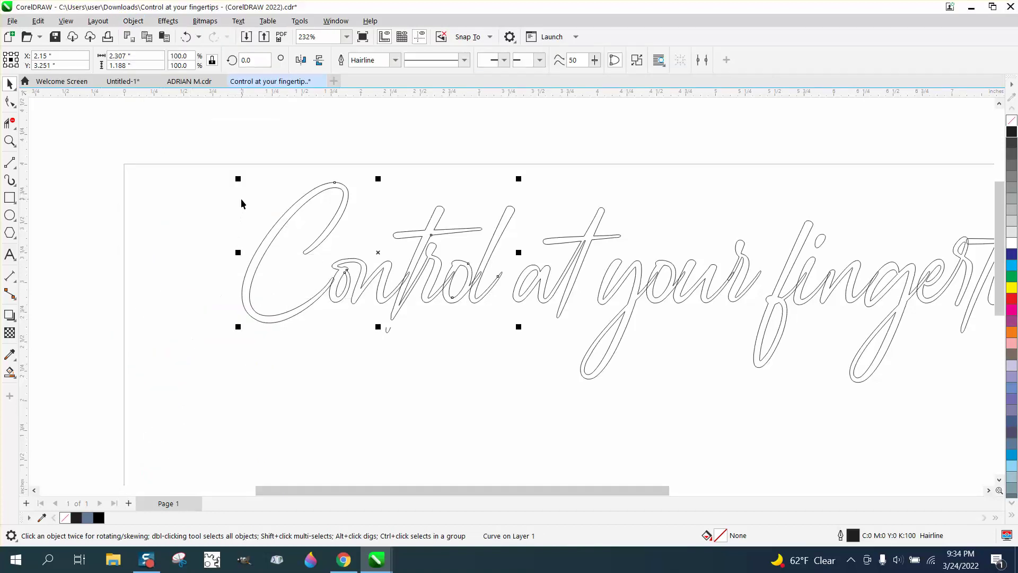
- Delete the overlapping segments where C meets o, t crosses n, and o crosses r
click(4, 140)
drag(281, 197, 641, 353)
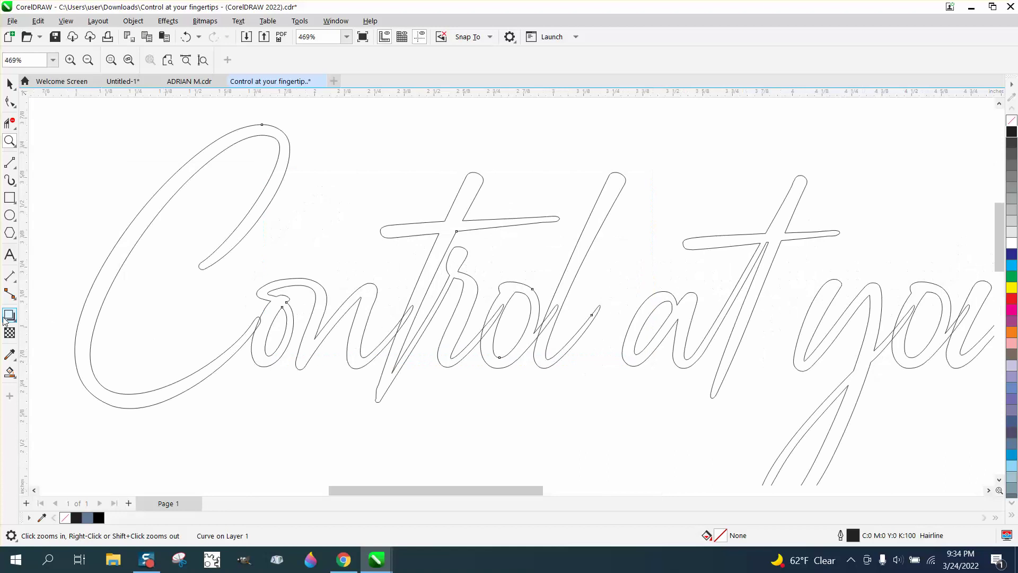
click(9, 123)
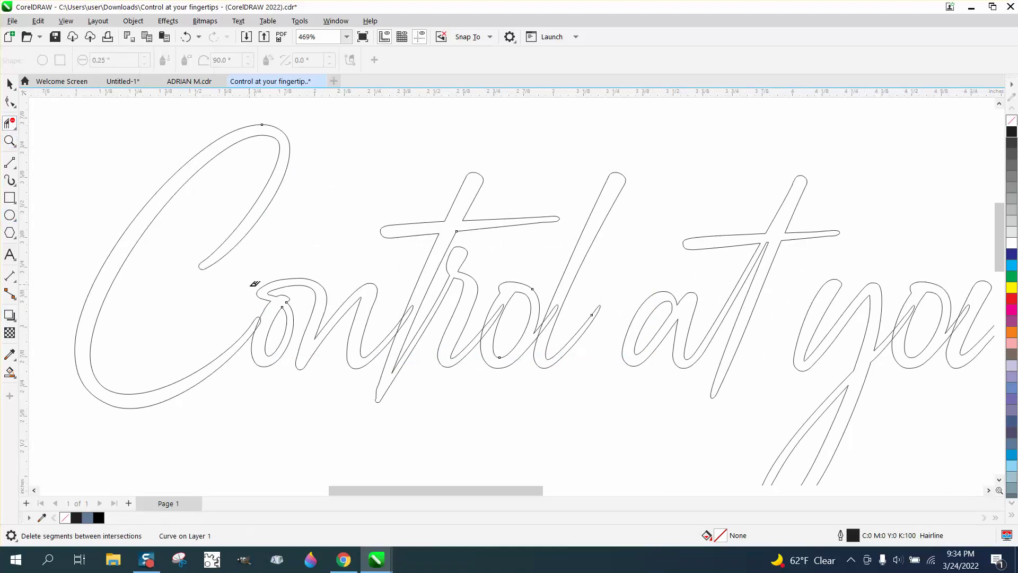
click(261, 319)
click(404, 325)
click(500, 312)
scroll(382, 254, down, 3)
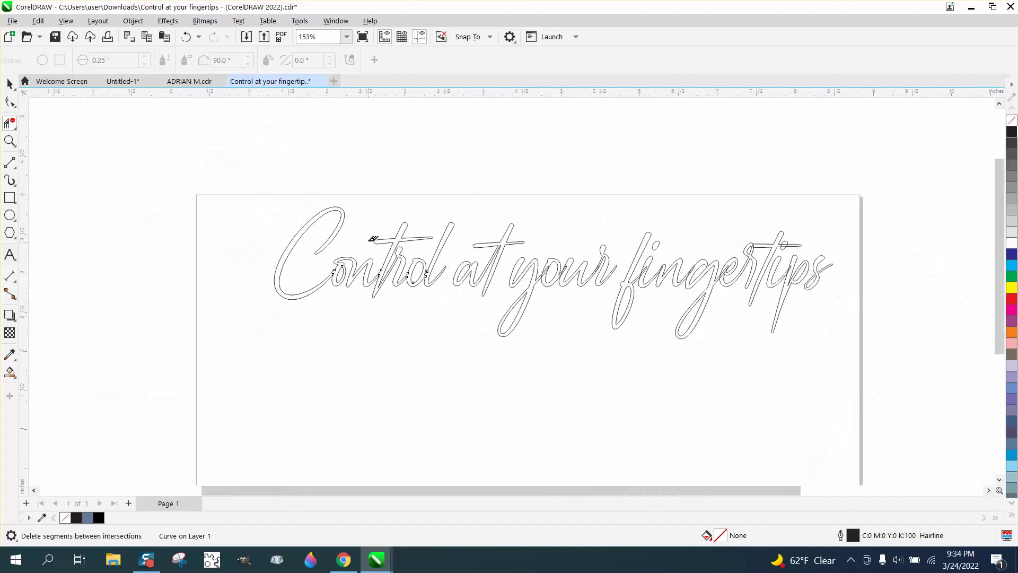
scroll(373, 239, down, 2)
click(9, 83)
click(366, 133)
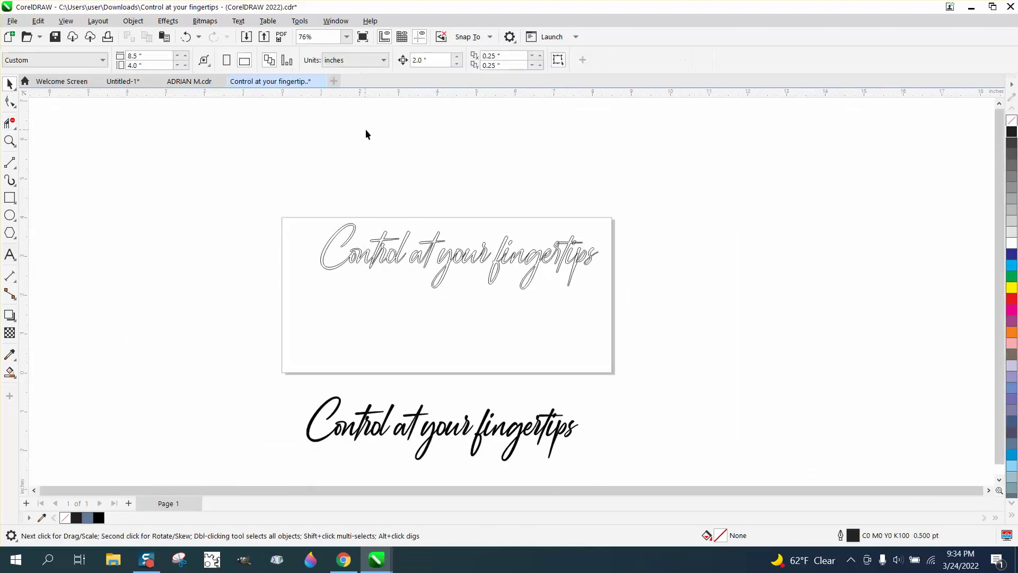
click(10, 140)
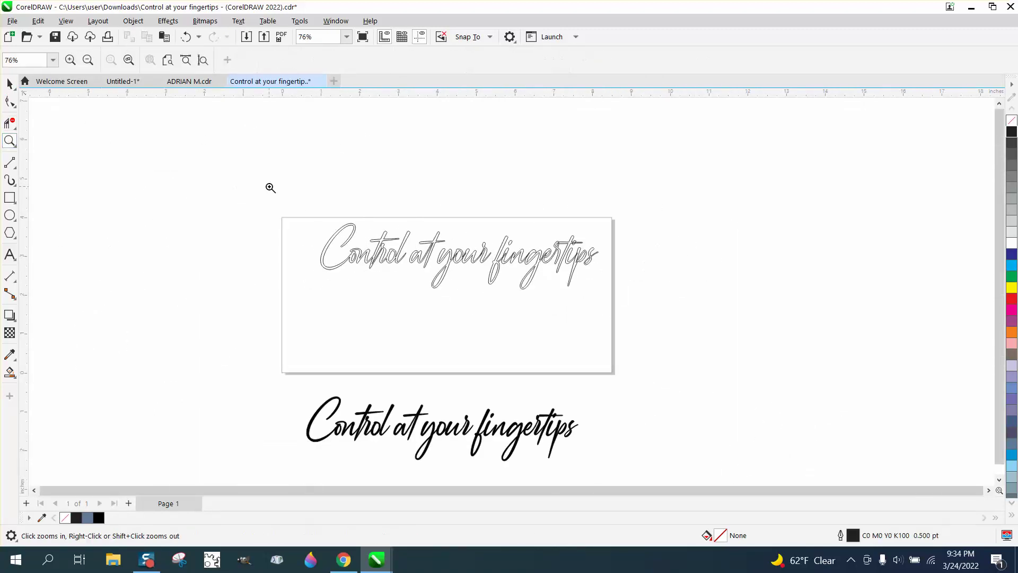
drag(272, 197, 711, 427)
click(10, 372)
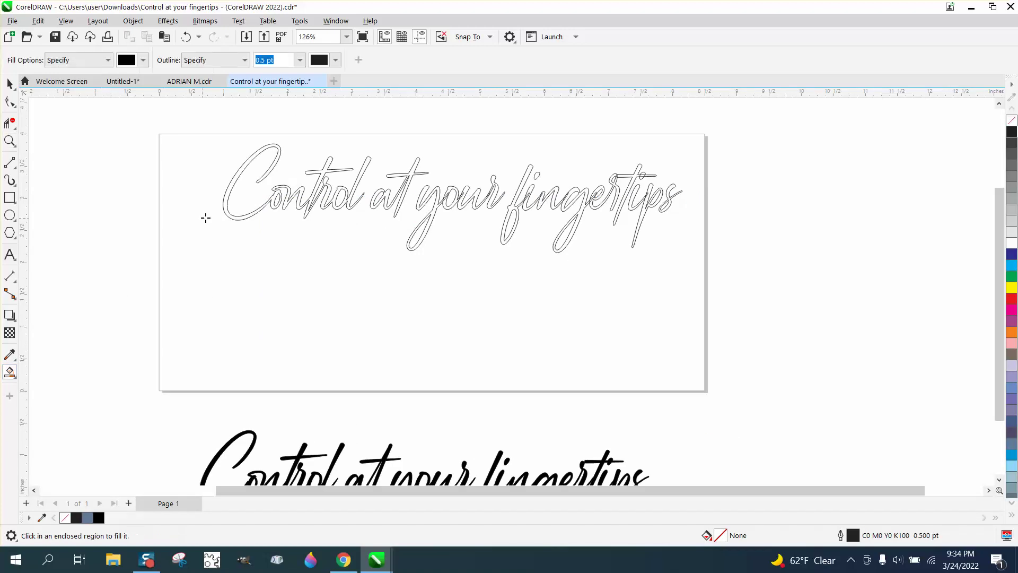
click(229, 214)
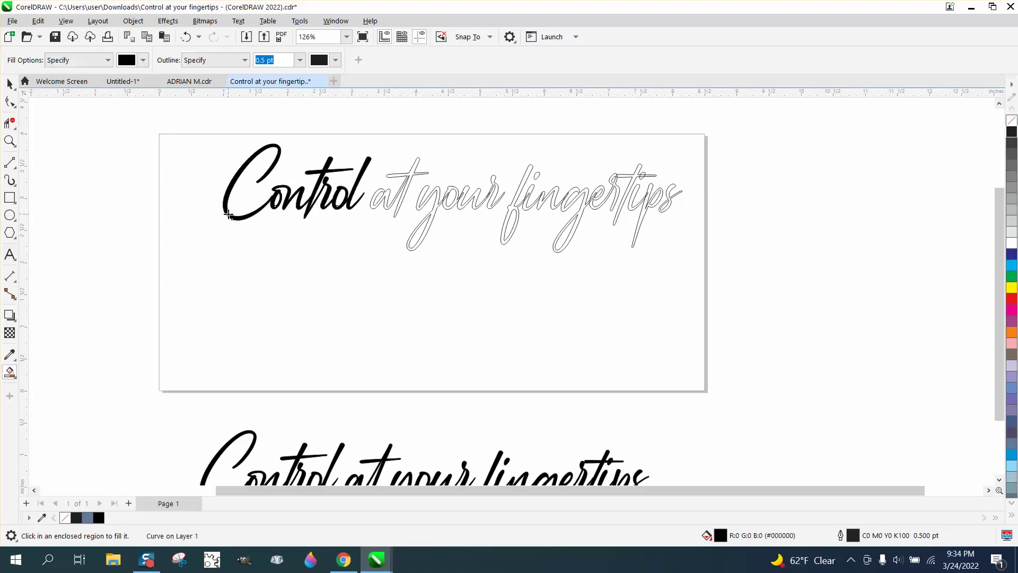
key(shift+Down)
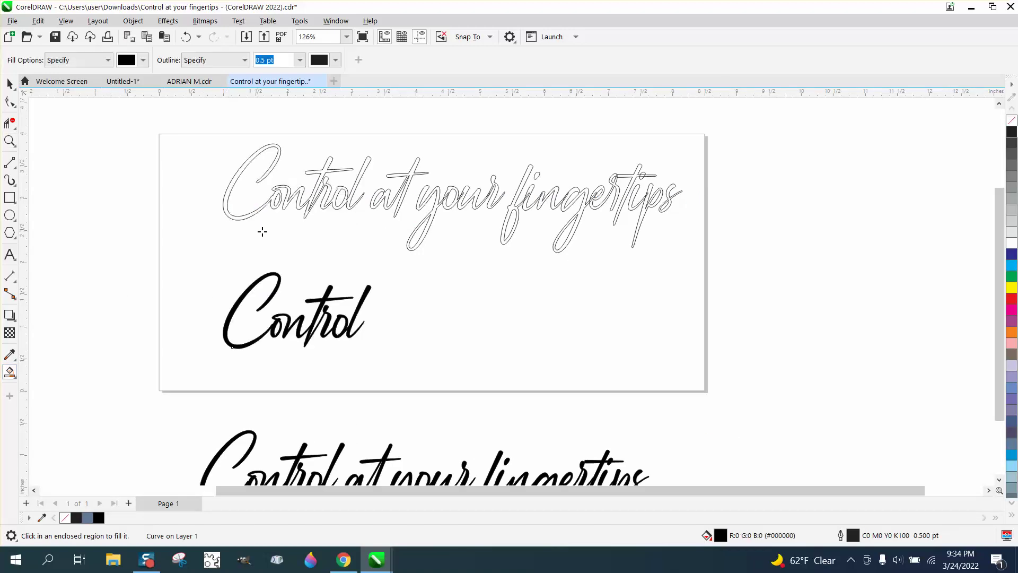
click(9, 84)
click(399, 209)
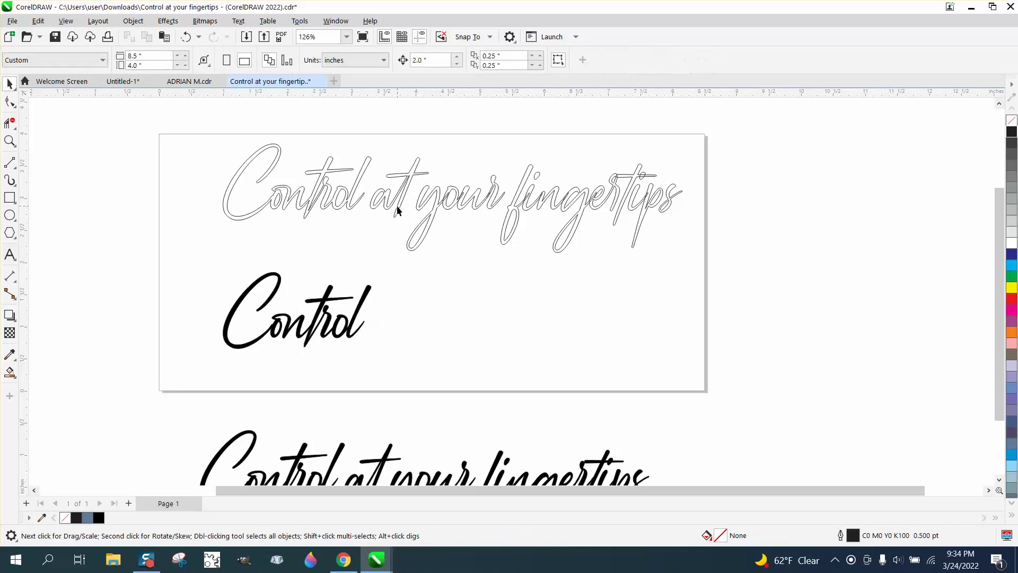
click(399, 207)
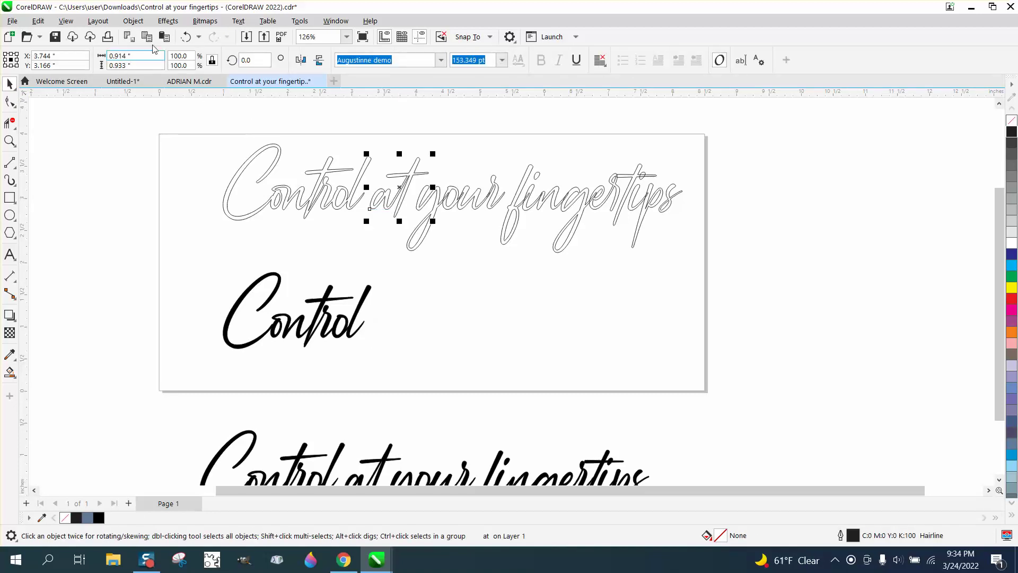
click(134, 21)
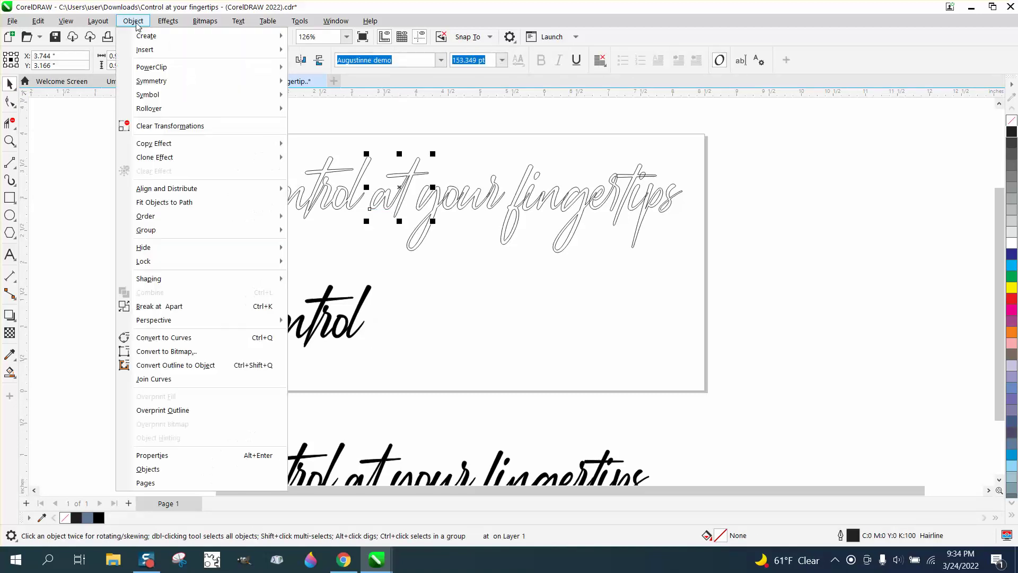
click(162, 306)
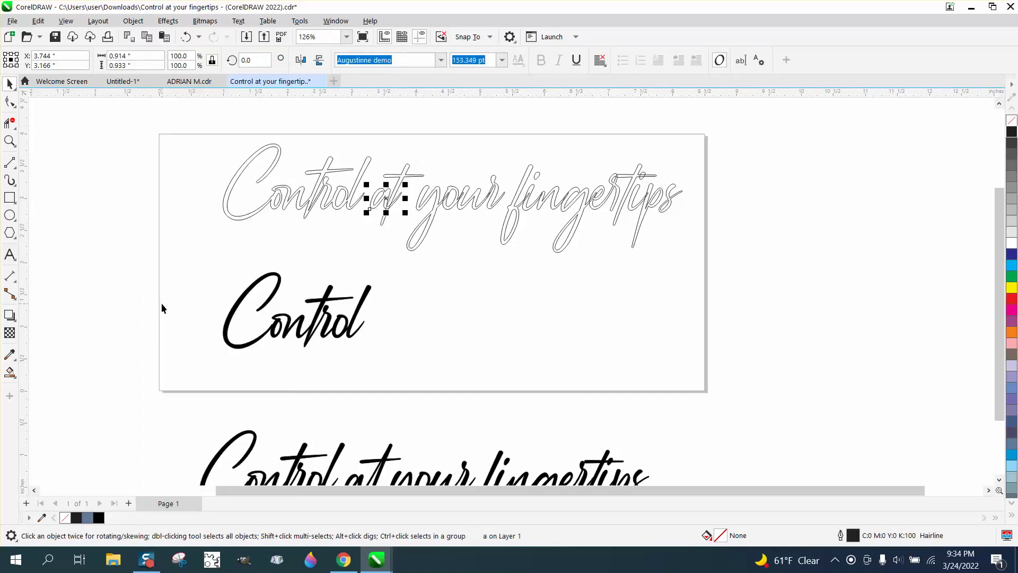
click(186, 37)
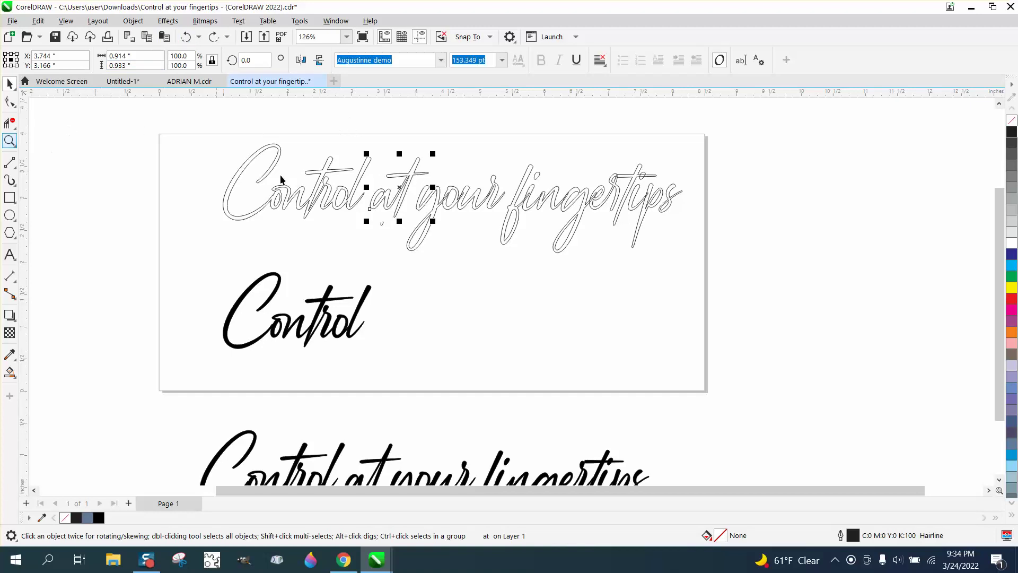
click(10, 140)
drag(319, 139, 590, 260)
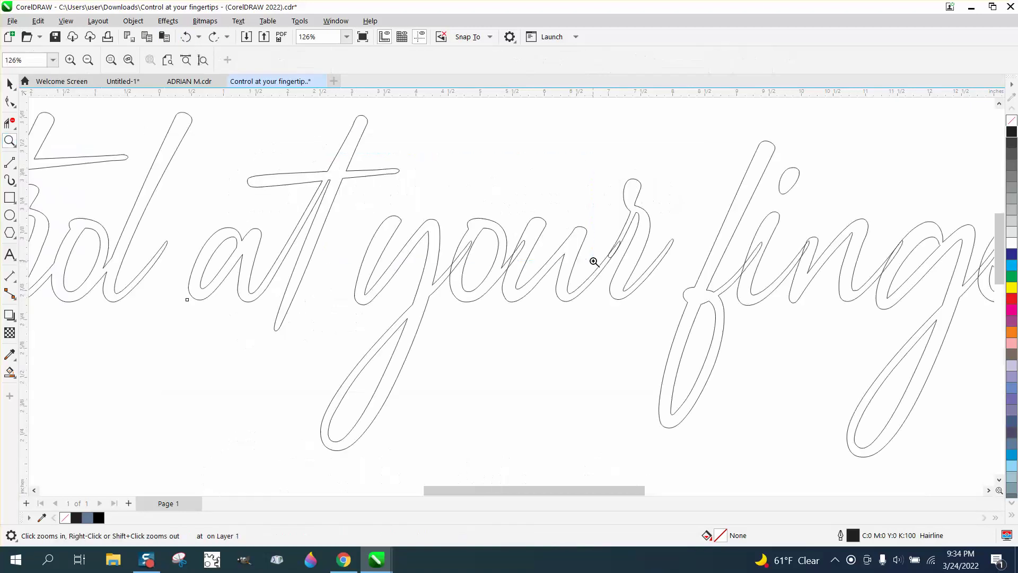
click(9, 372)
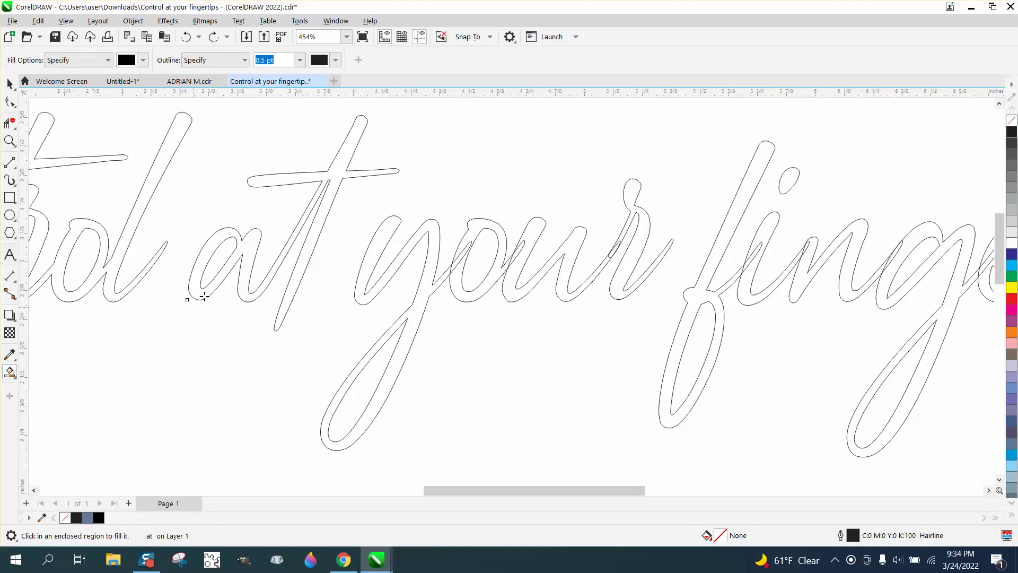
click(300, 258)
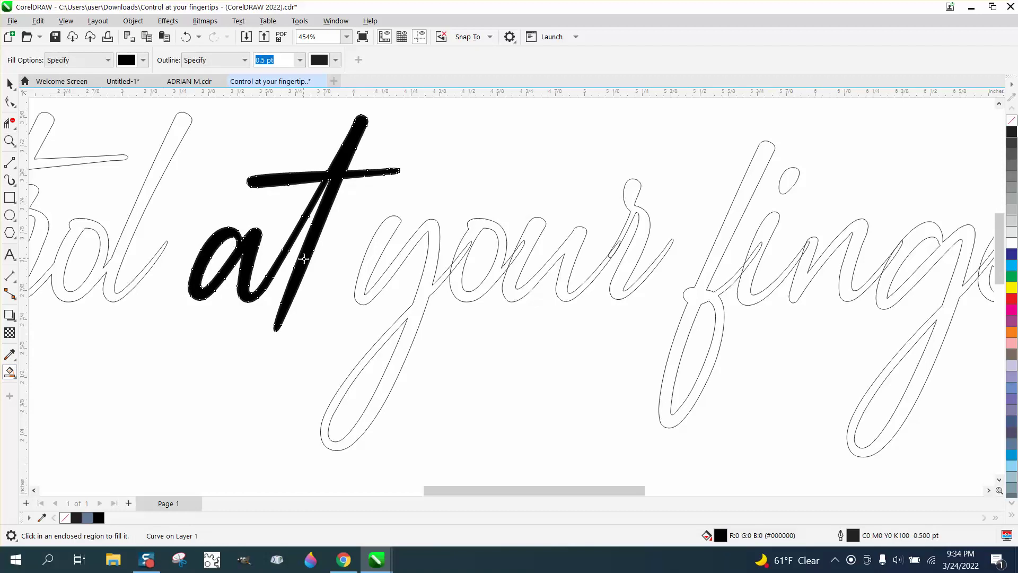
key(ctrl+z)
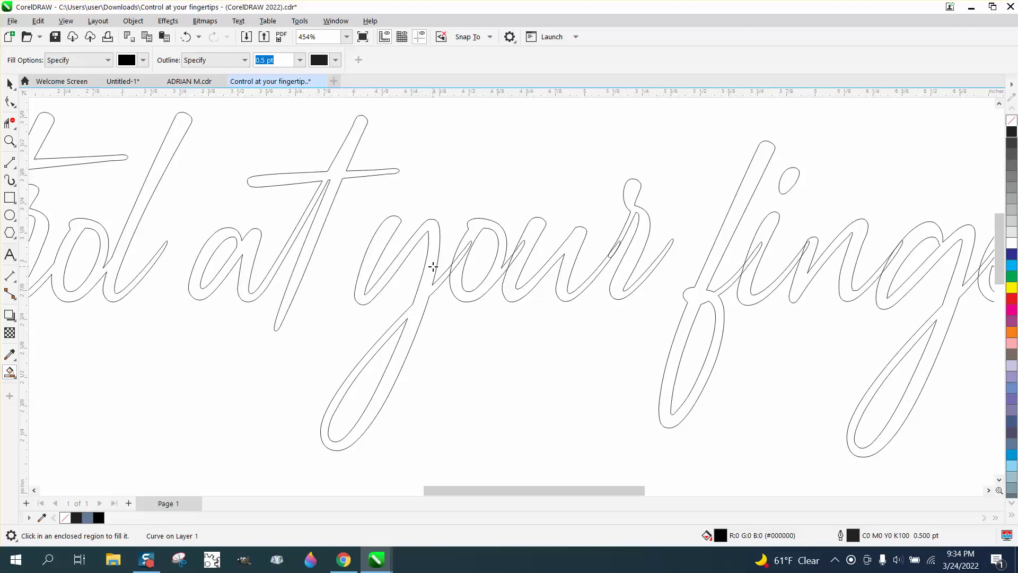
click(459, 273)
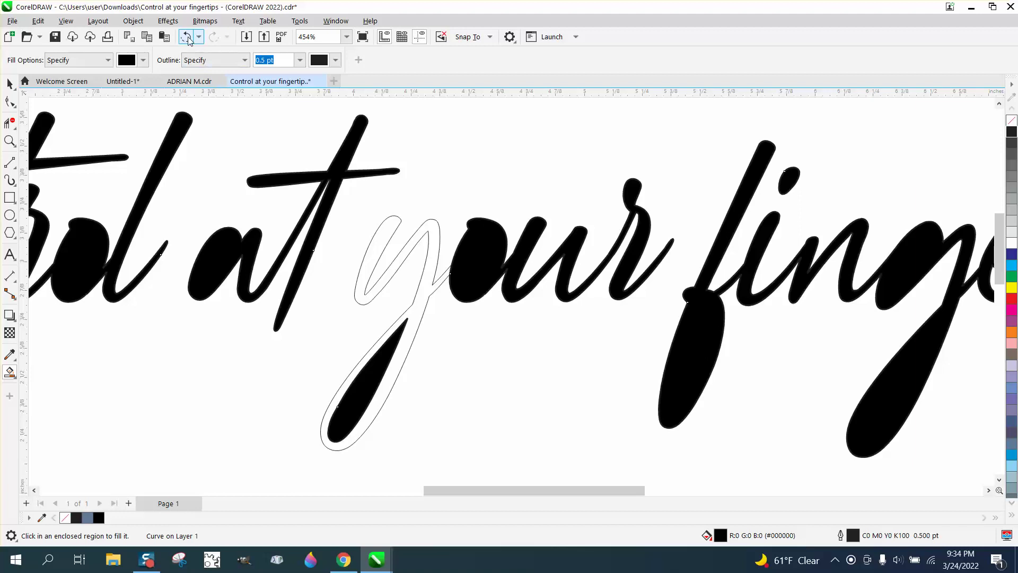
key(ctrl+z)
click(429, 264)
click(185, 37)
click(479, 226)
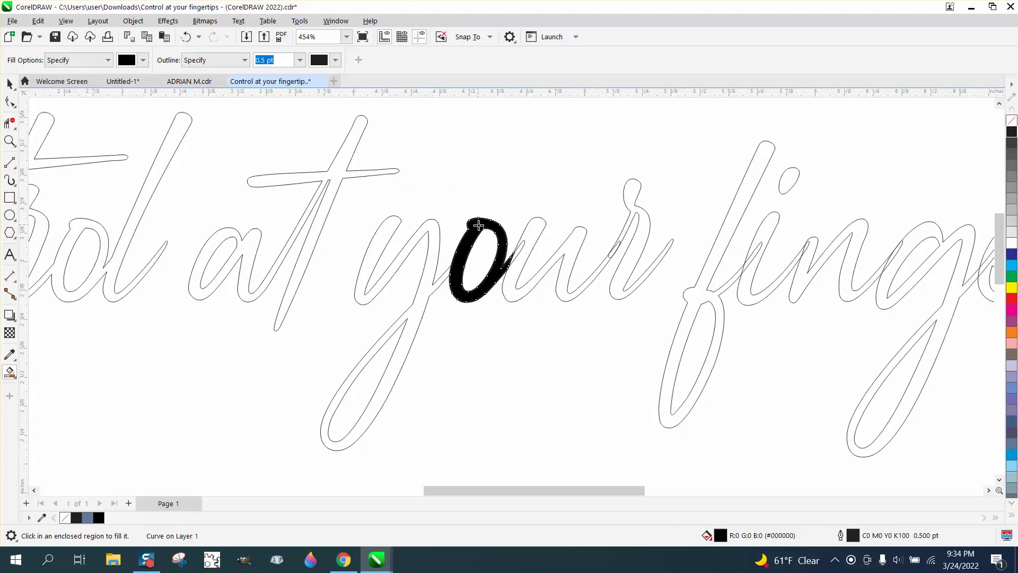
click(435, 238)
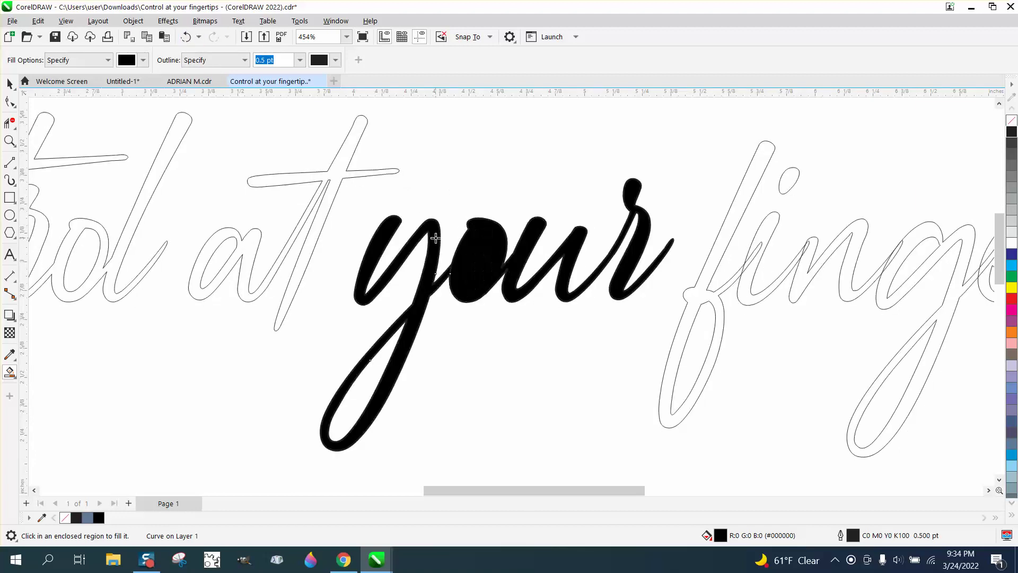
click(186, 38)
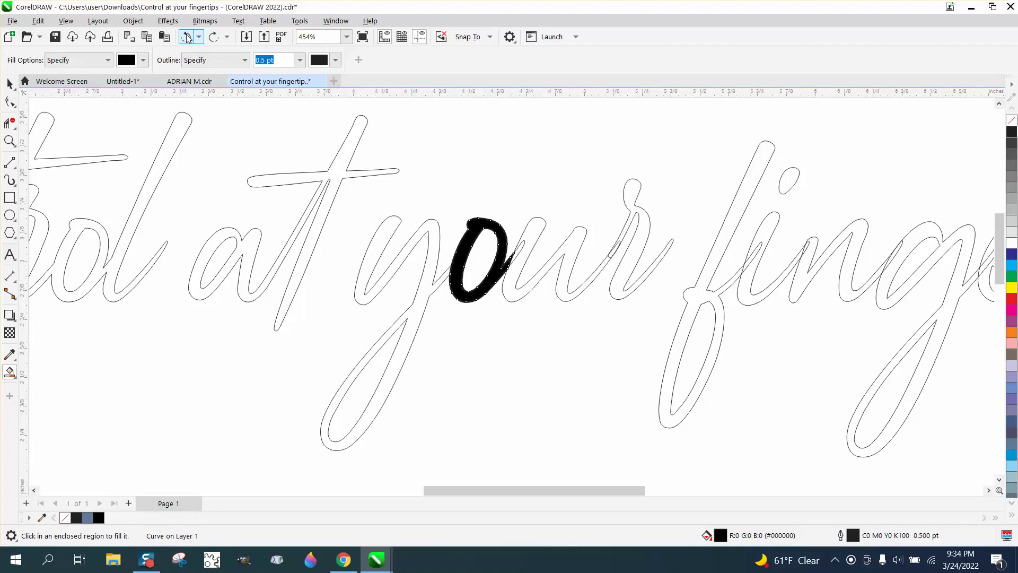
click(187, 37)
- Break the word 'your' apart into separate letters
click(10, 84)
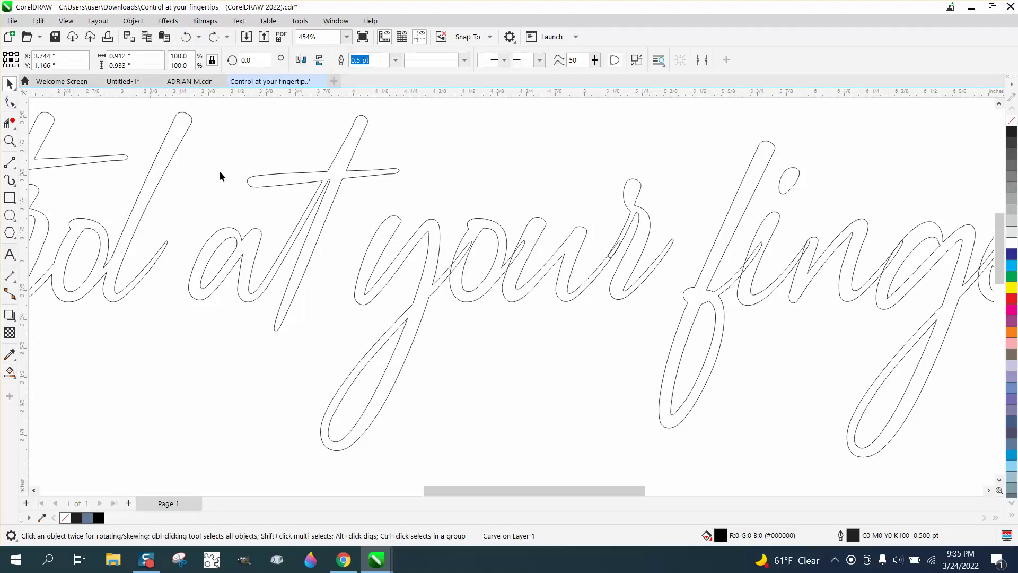
click(429, 235)
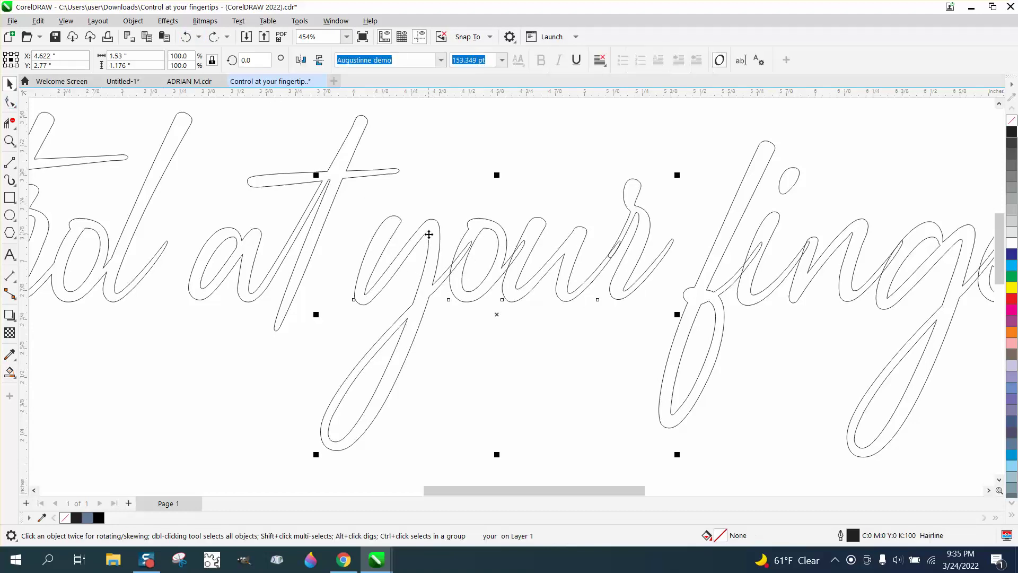
click(133, 20)
click(206, 313)
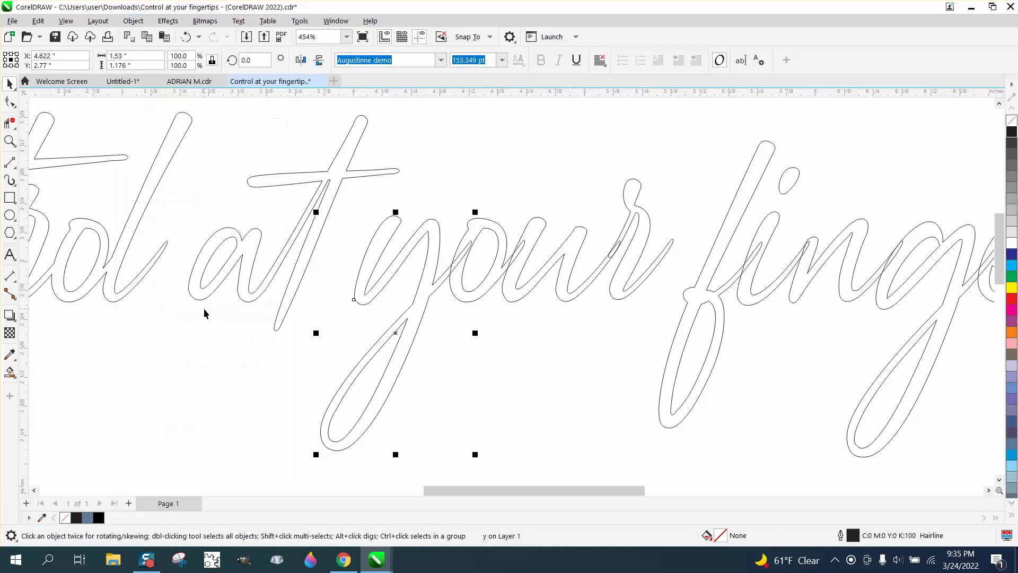
- Convert the four 'your' letters to curves and combine them with Ctrl+L
scroll(261, 262, down, 1)
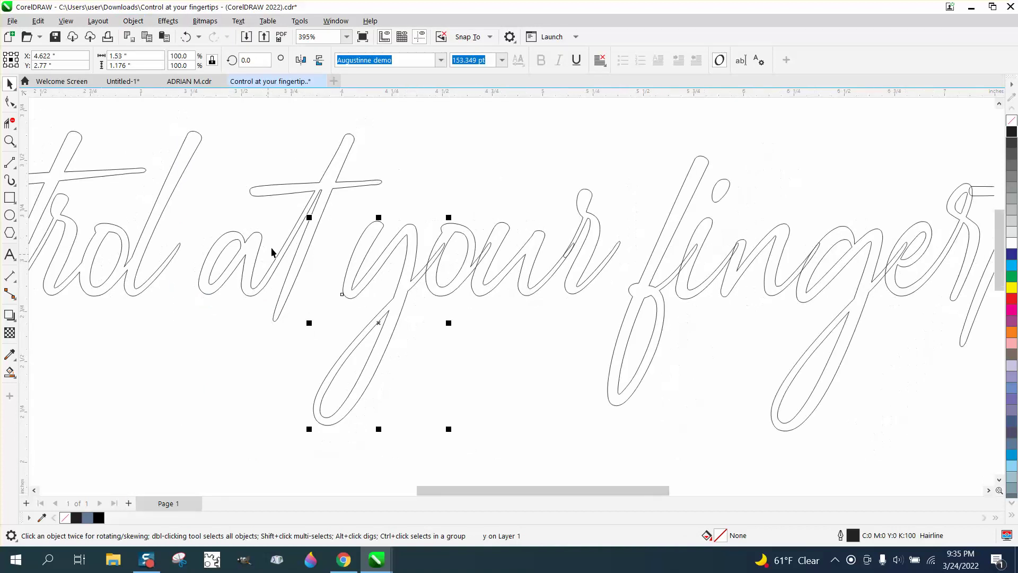
drag(601, 164, 283, 422)
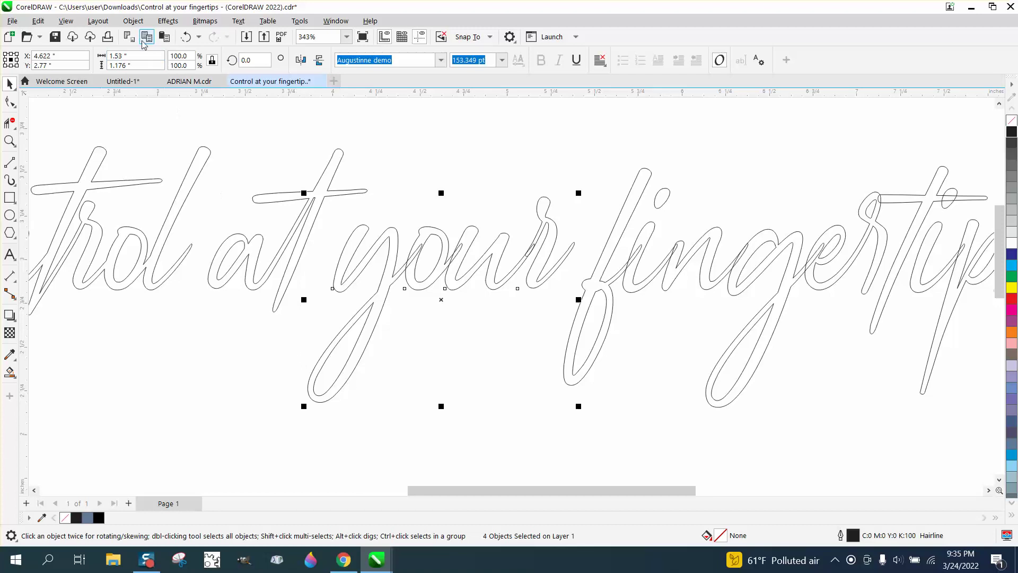
click(133, 20)
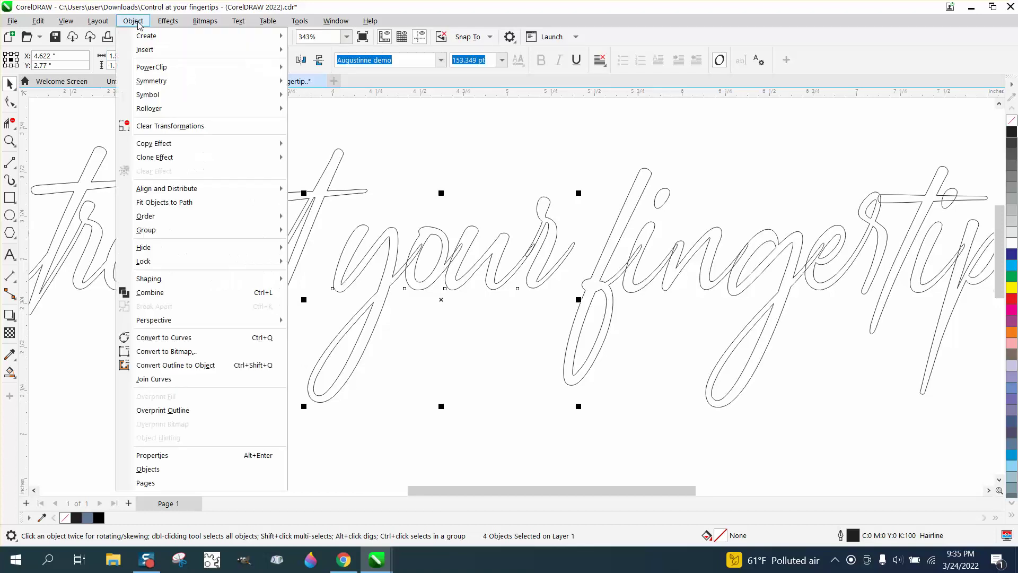
click(175, 335)
key(ctrl+l)
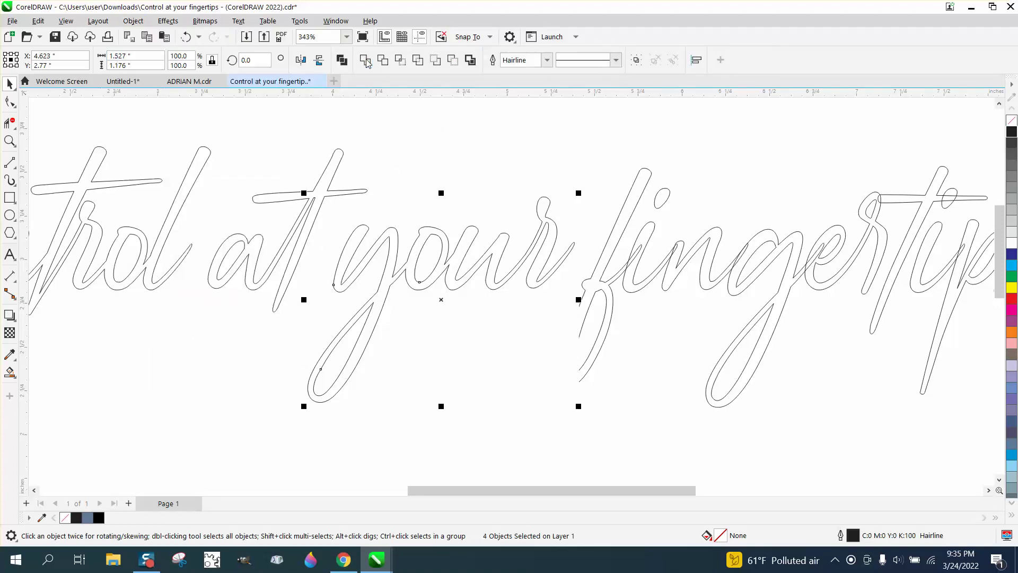
scroll(531, 233, down, 1)
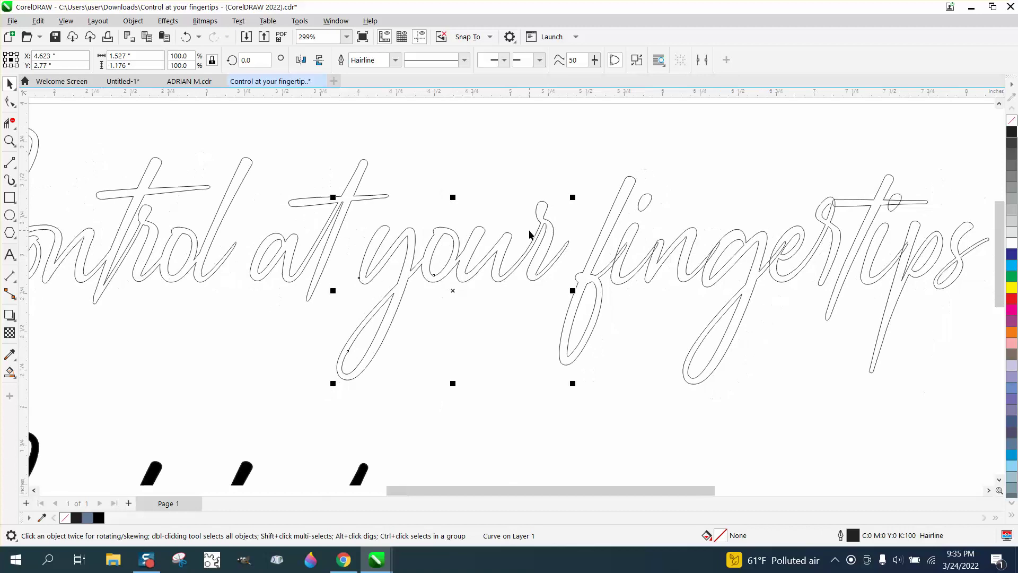
- Break the word 'fingertips' apart into separate letters
click(590, 273)
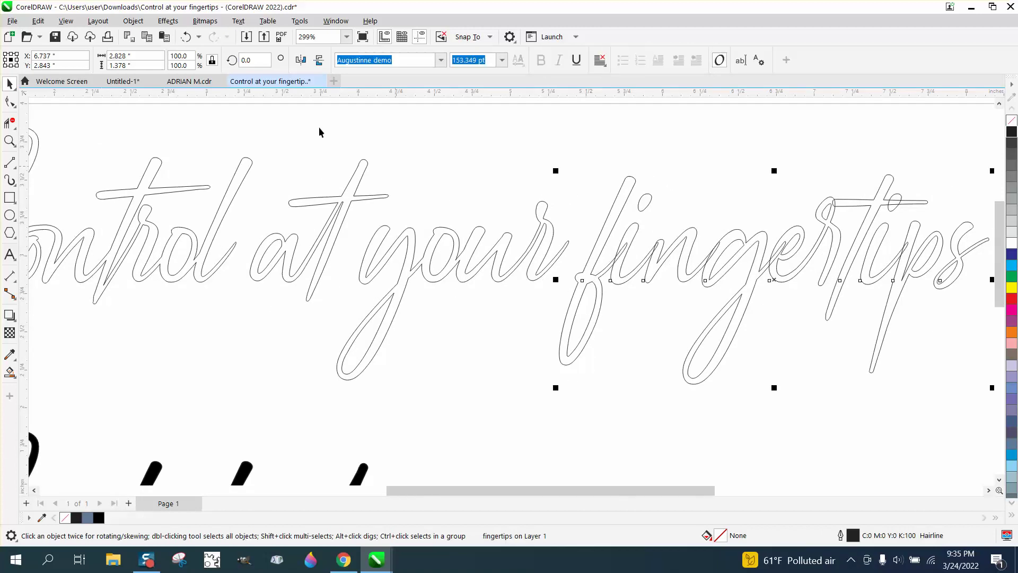
click(132, 21)
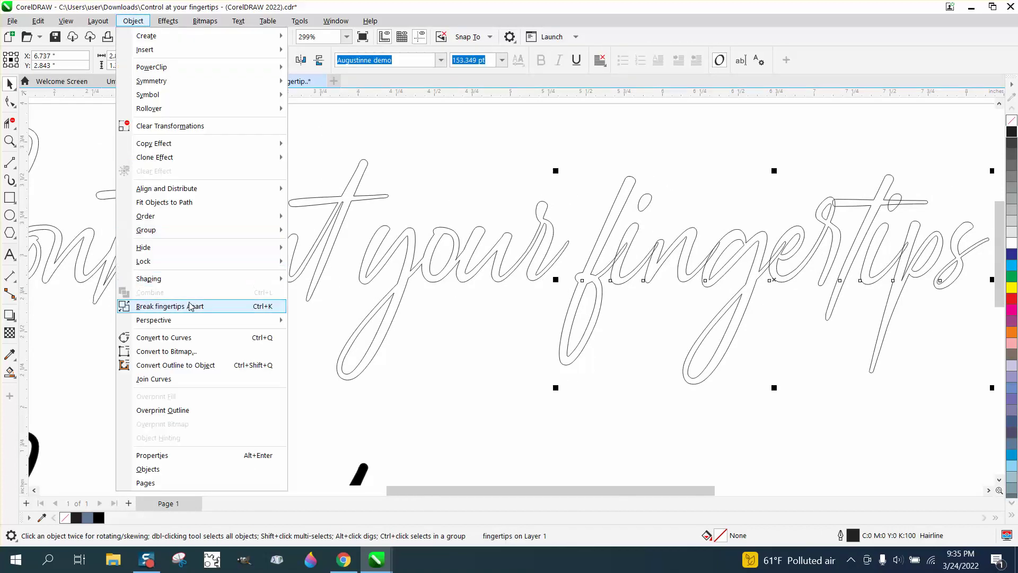
click(164, 303)
- Convert the 'fingertips' letters to curves and combine them into one object
click(542, 174)
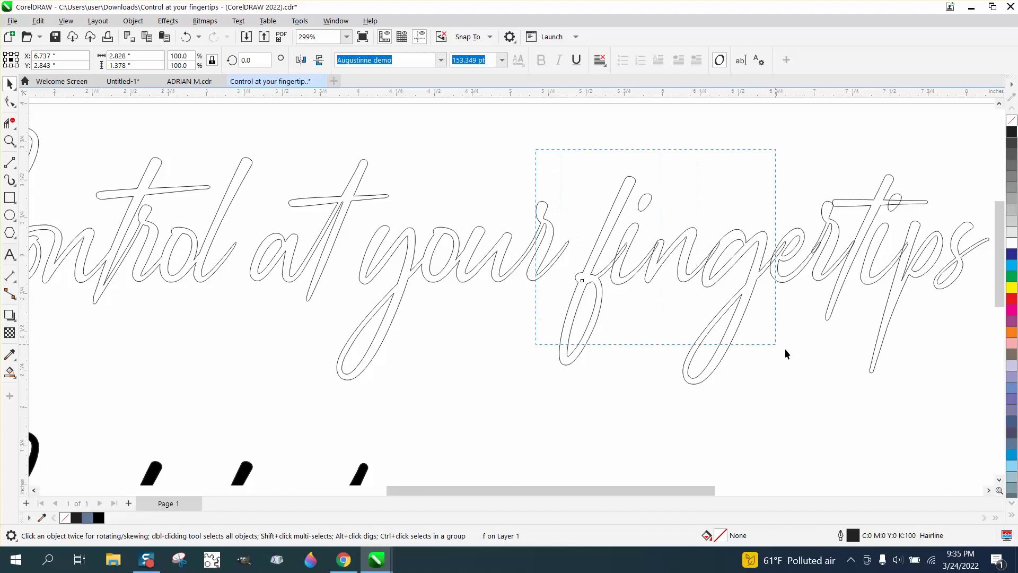
drag(786, 354, 865, 378)
click(542, 185)
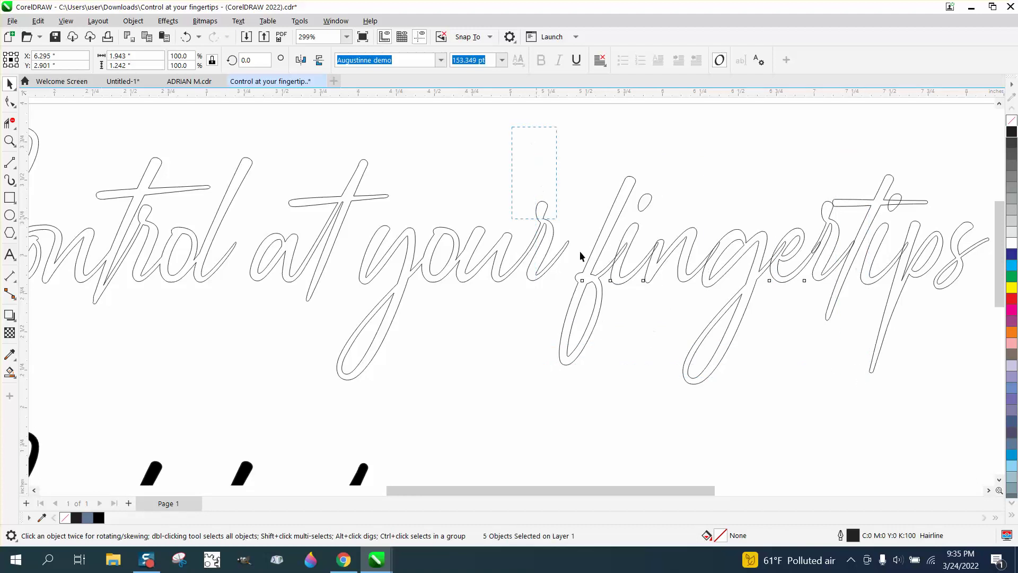
drag(912, 415, 912, 415)
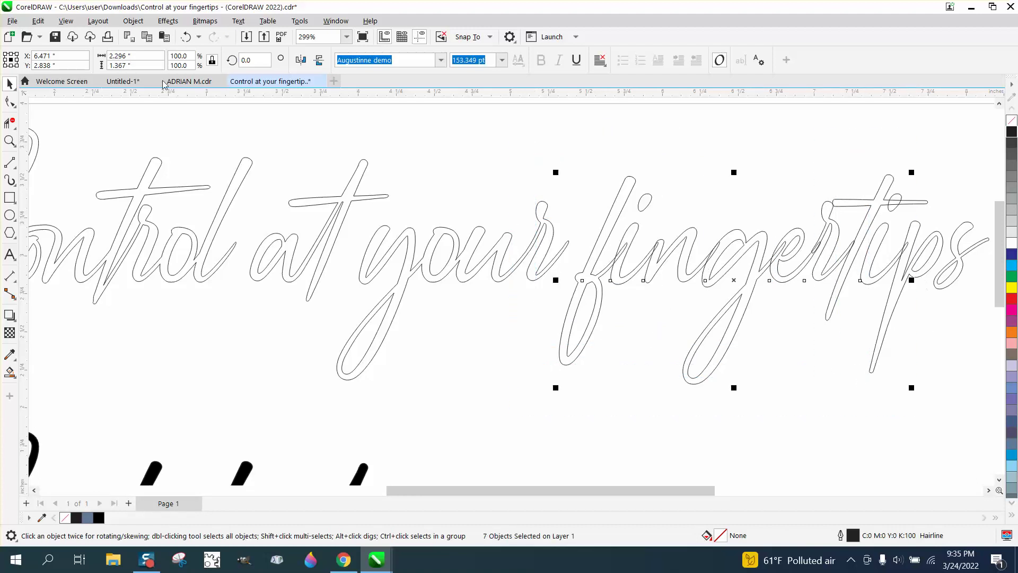
click(139, 23)
click(200, 340)
click(365, 59)
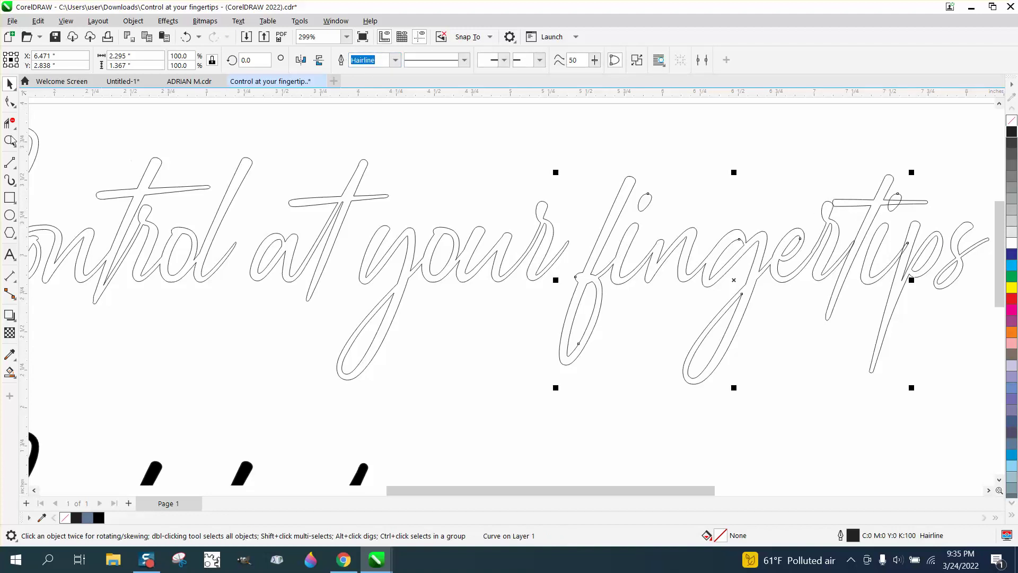
- Delete the small overlapping segment inside 'tips'
key(z)
drag(870, 182, 942, 296)
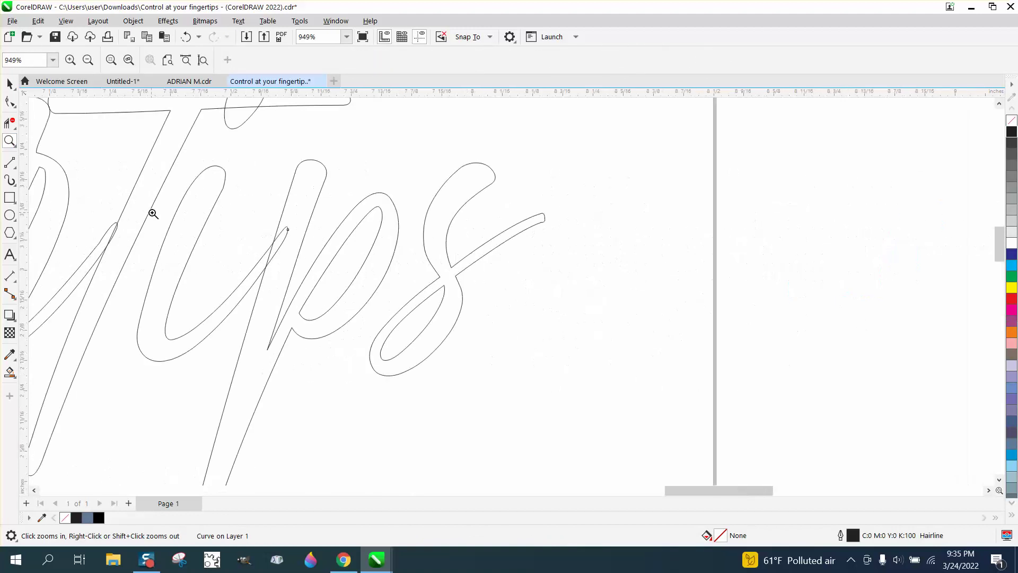
click(10, 123)
click(281, 236)
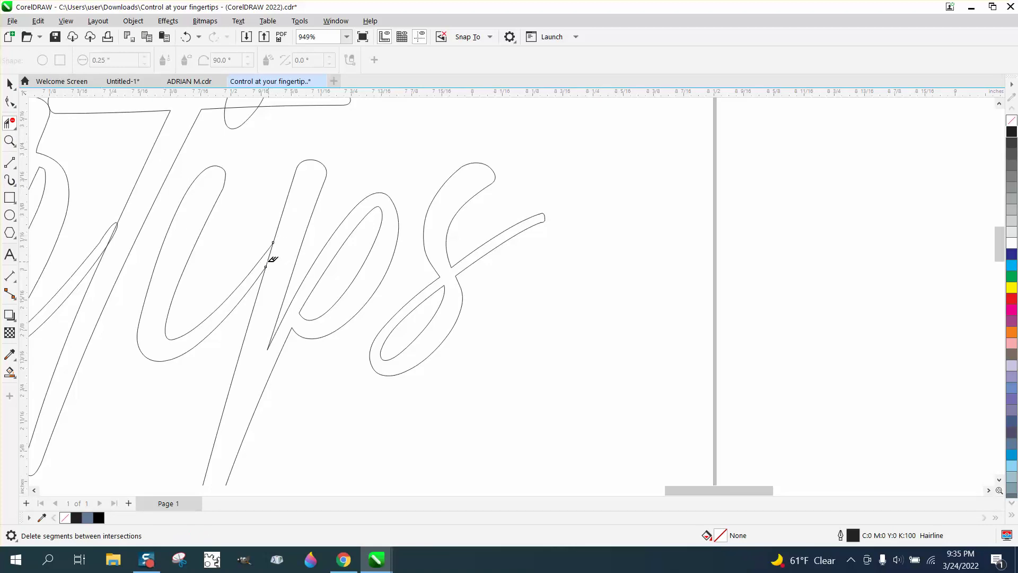
- Break the combined 'fingertips' curve apart into separate pieces
double_click(10, 83)
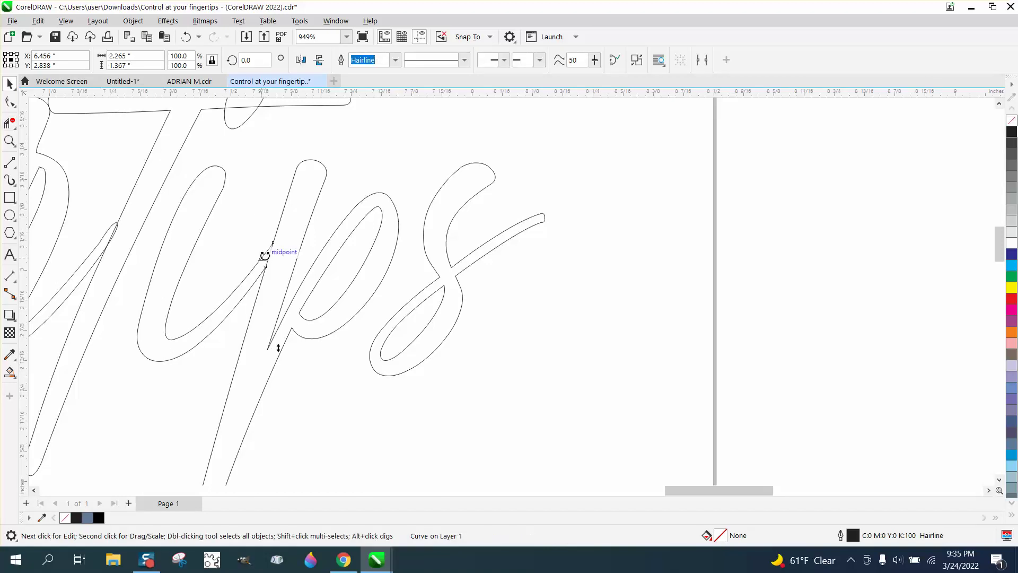
click(133, 21)
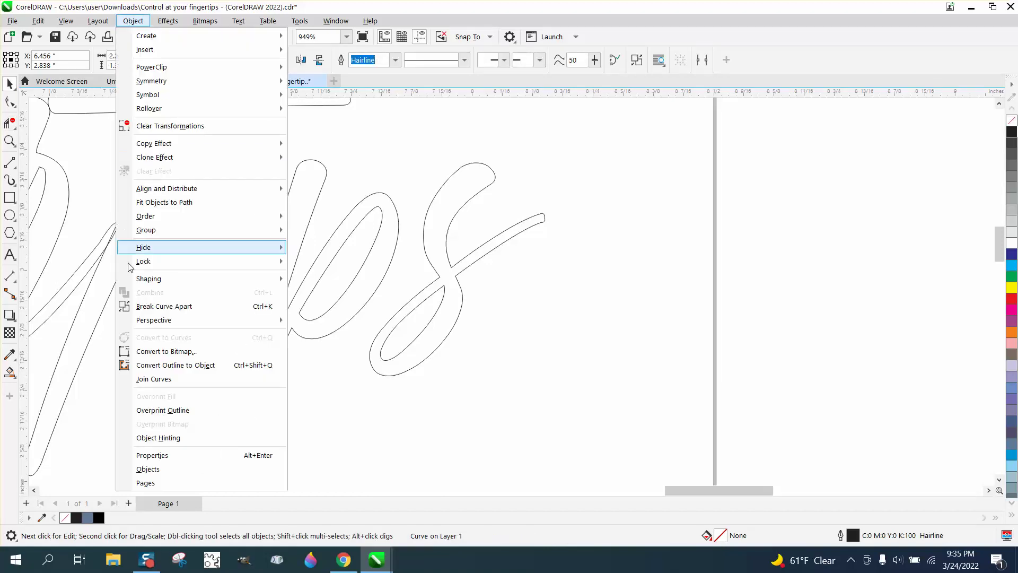
click(159, 306)
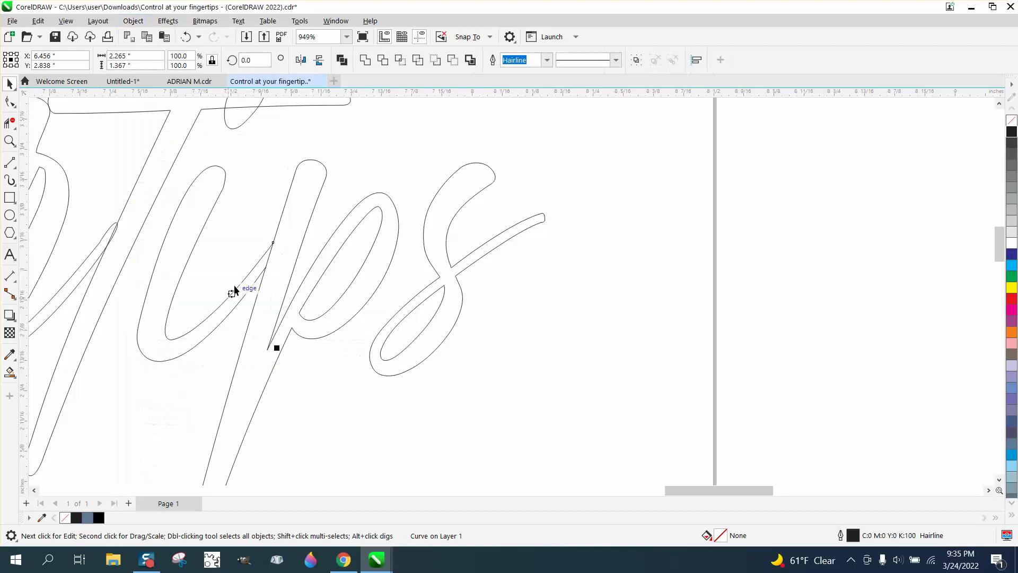
click(133, 22)
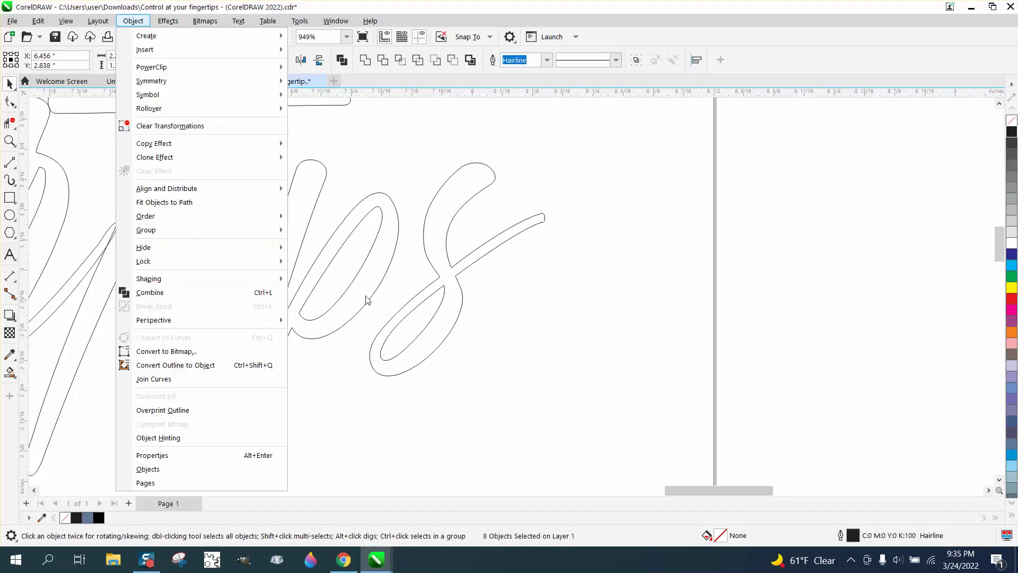
click(555, 294)
- Convert the three shapes forming 'tips' to curves
scroll(569, 240, down, 2)
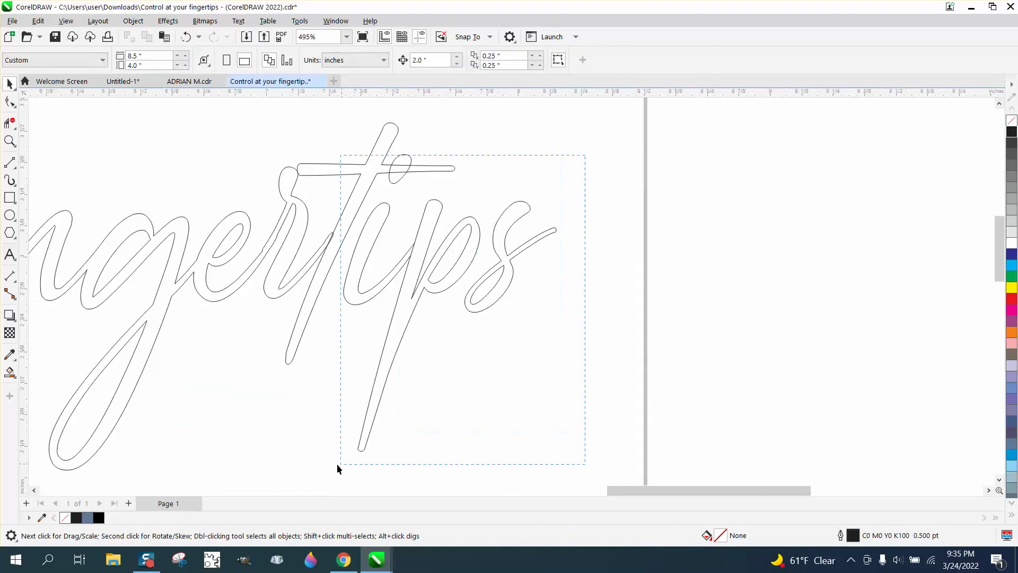
drag(337, 468, 337, 469)
click(133, 21)
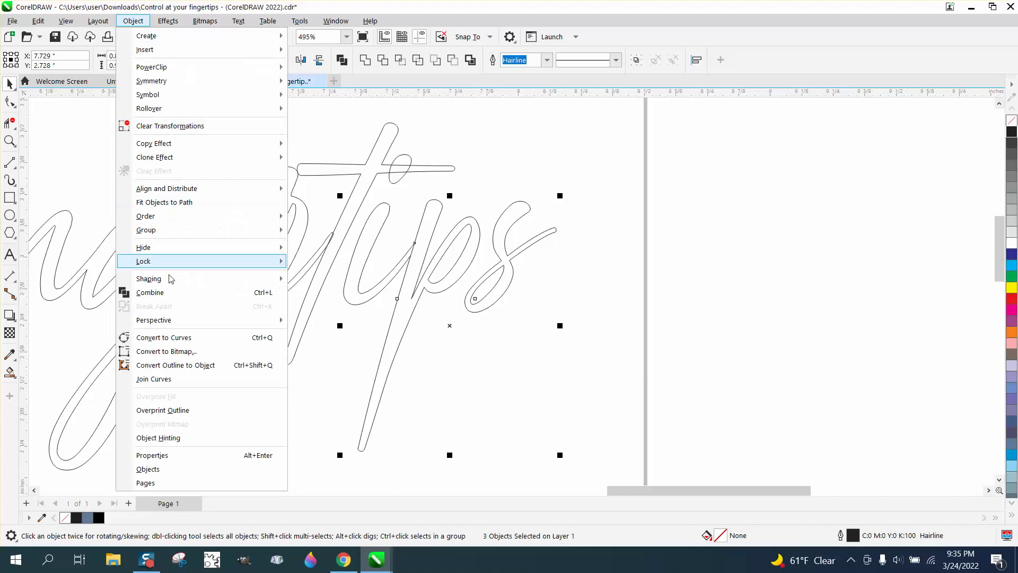
click(176, 338)
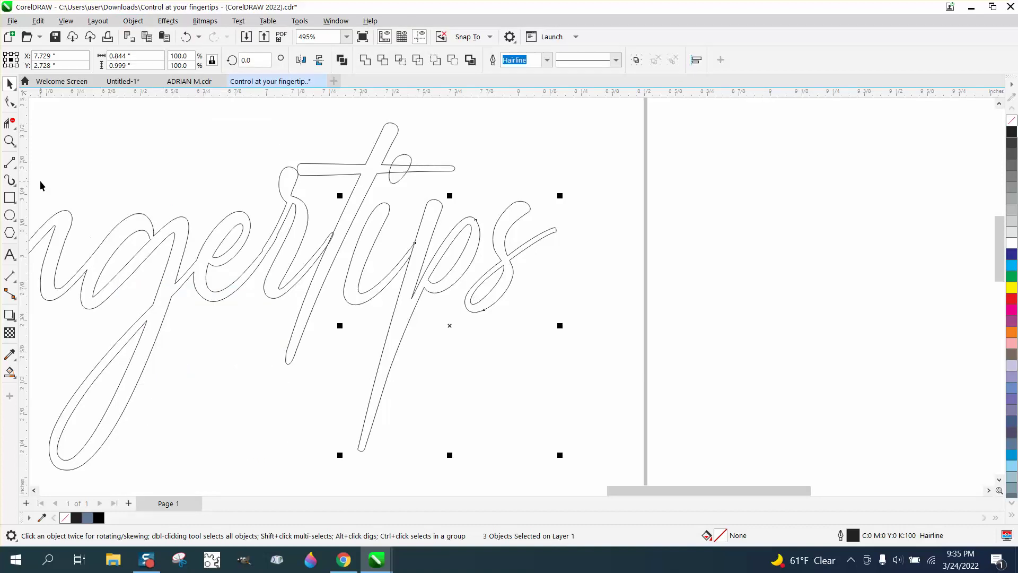
click(10, 124)
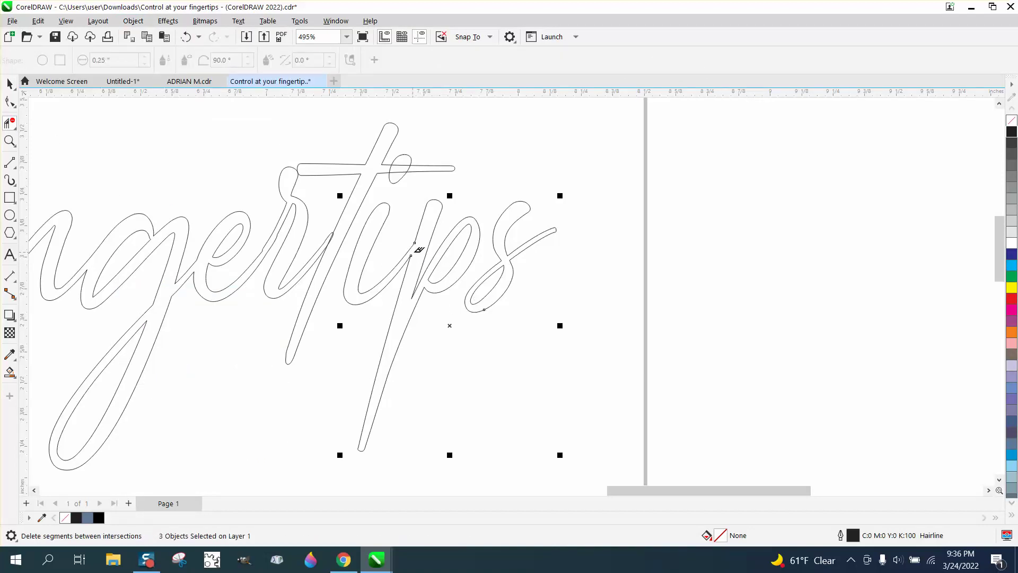
- Smart Fill the word 'your' solid black, then undo it
scroll(419, 244, down, 2)
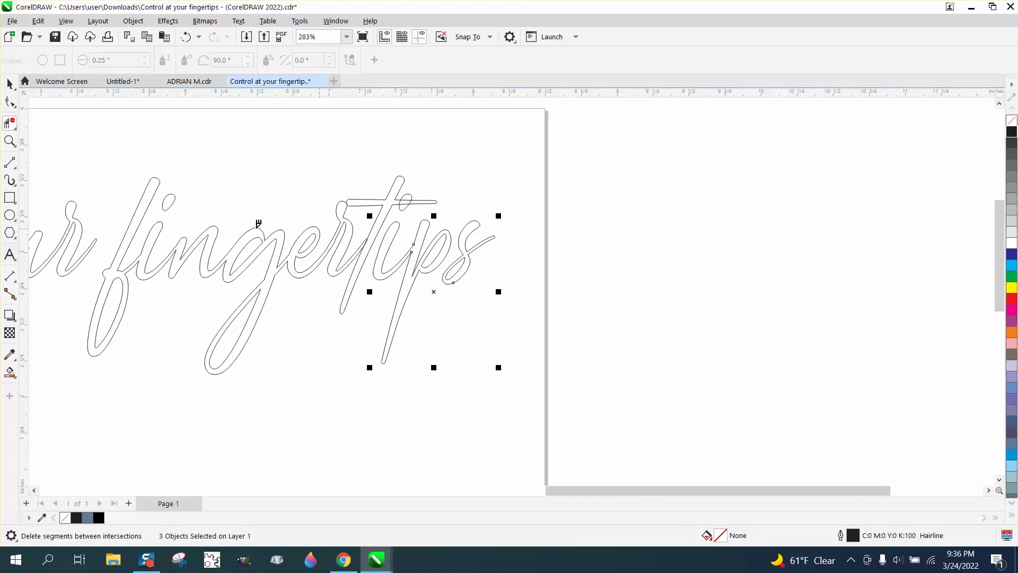
scroll(259, 223, down, 4)
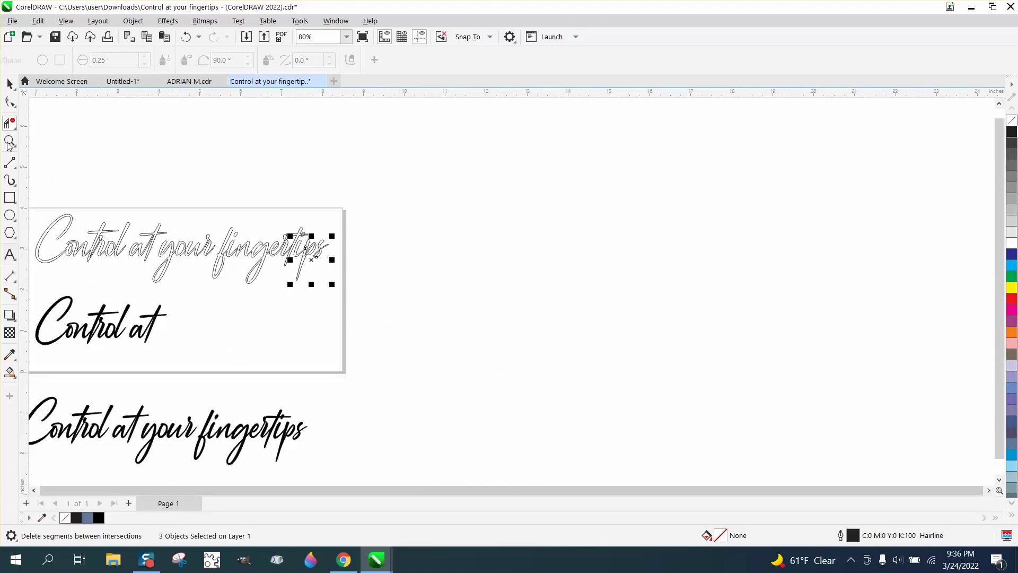
click(9, 371)
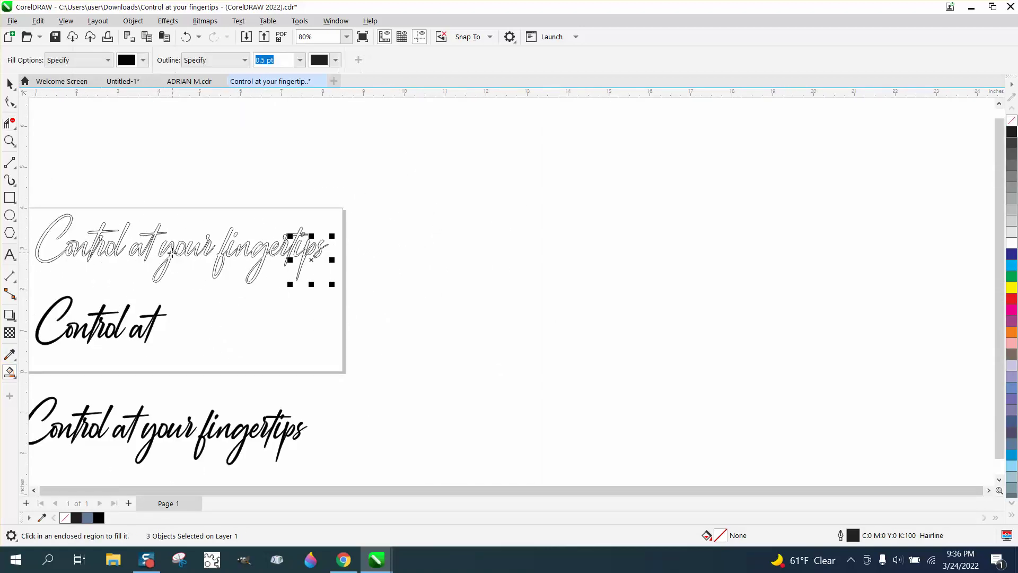
click(10, 141)
drag(104, 188, 507, 307)
click(10, 372)
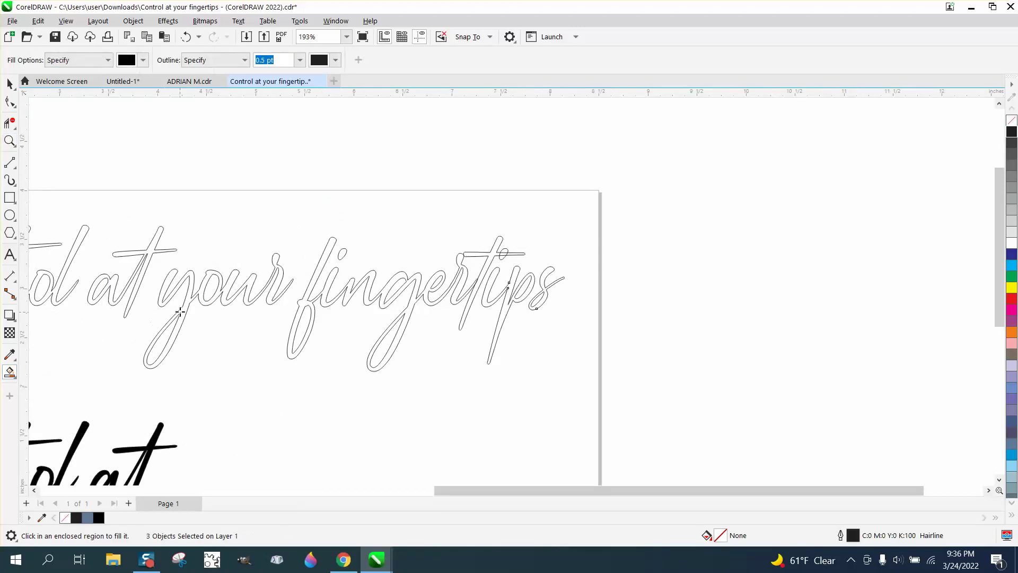
click(181, 312)
key(ctrl+z)
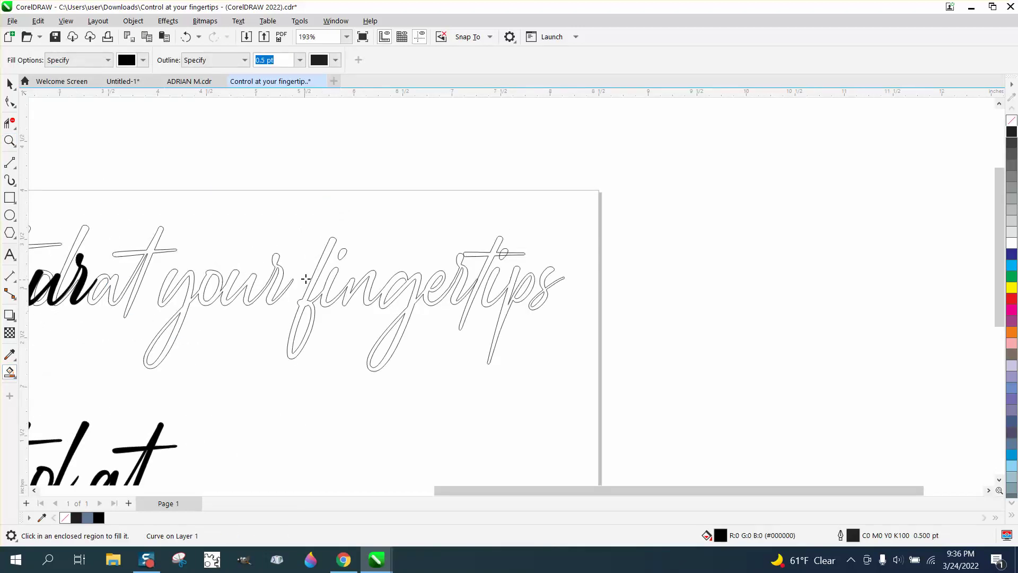
- Smart Fill the 'finger' letters, the dot of the i, and the 't' of 'tips' black
click(313, 278)
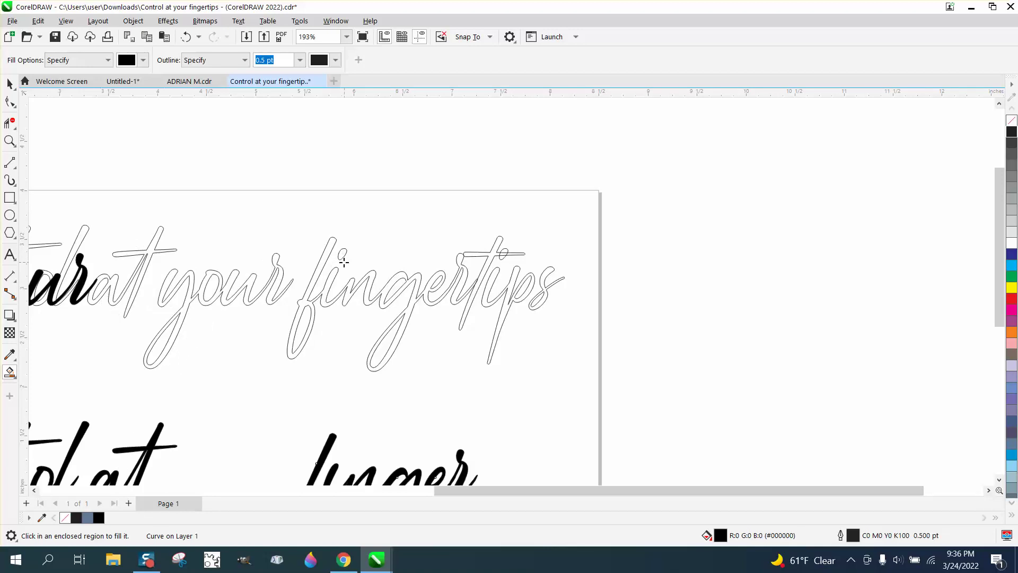
click(342, 254)
click(480, 280)
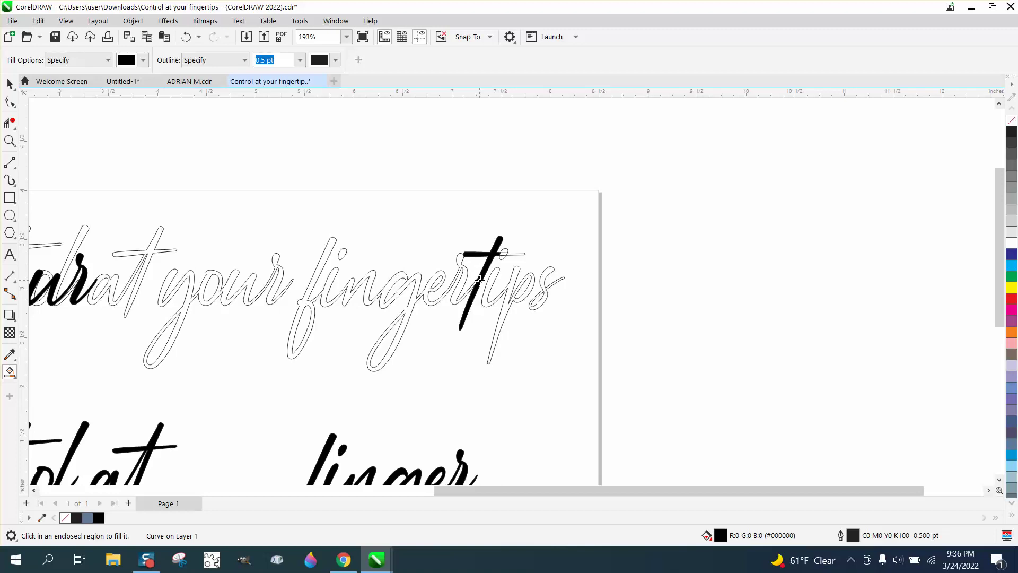
- Undo the 't' fill and delete a stray overlapping segment in 'tips'
click(186, 36)
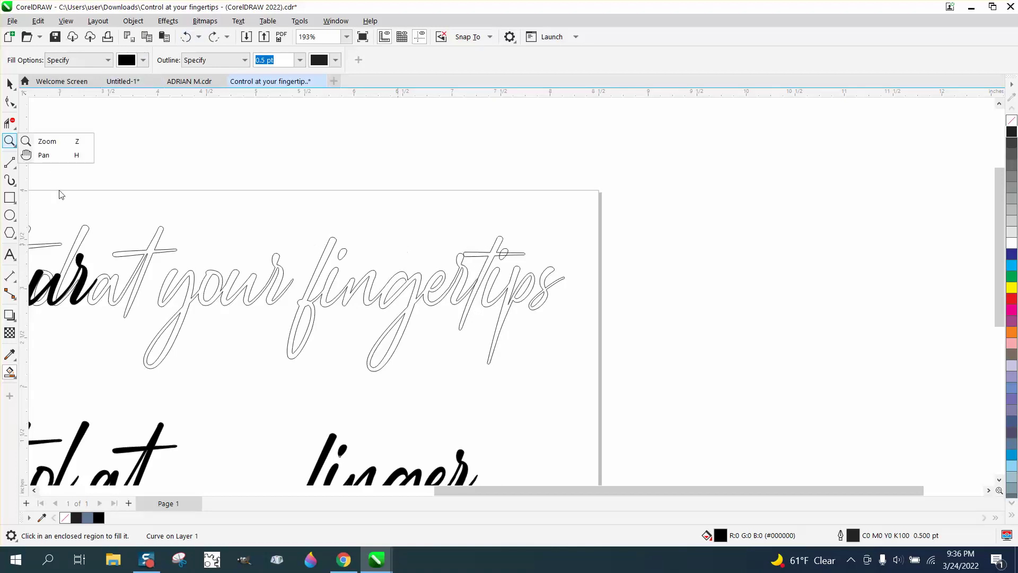
click(10, 141)
drag(404, 241, 582, 314)
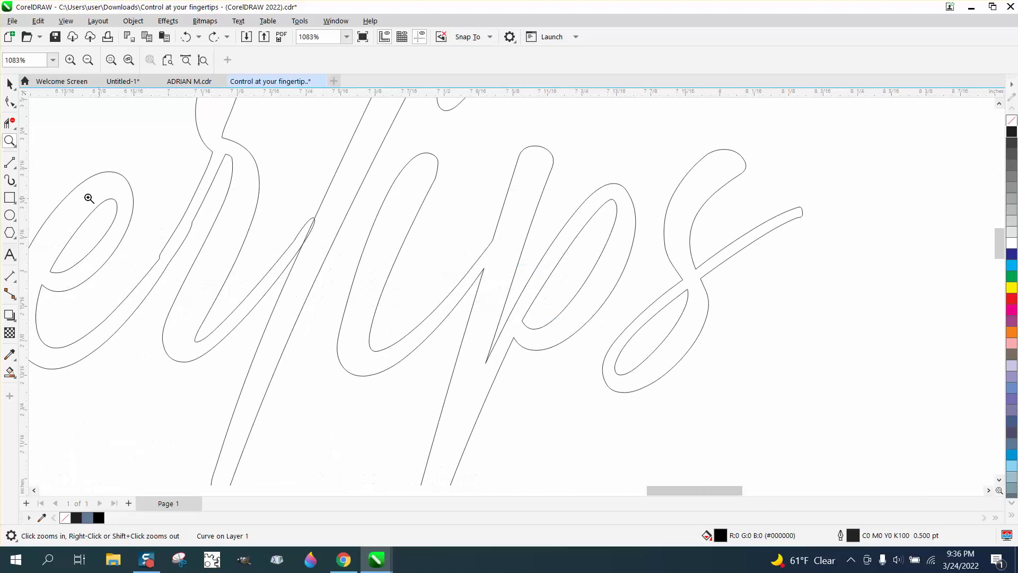
click(9, 123)
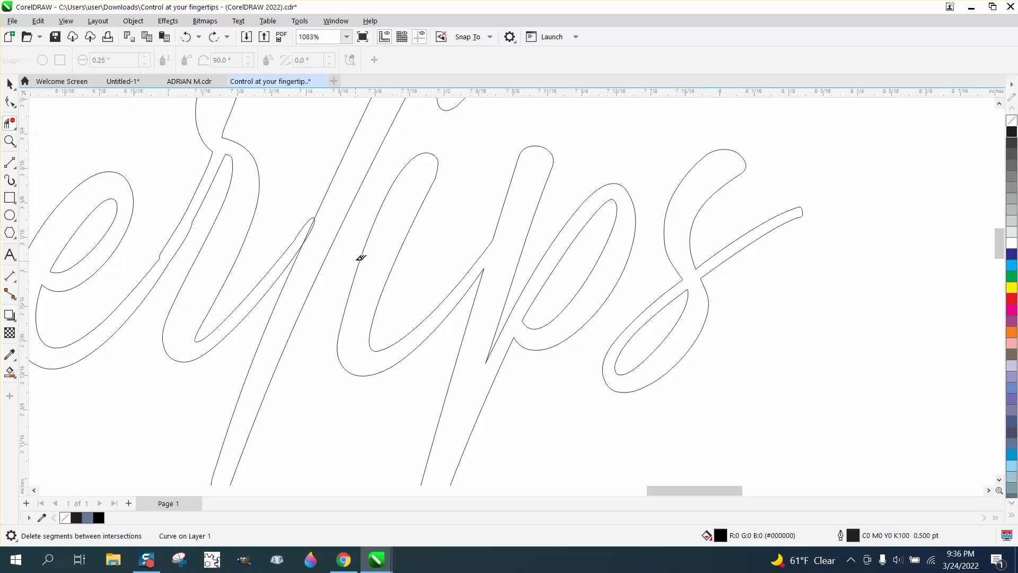
click(316, 223)
- Select all the outlined phrase letters and convert them to curves
click(10, 83)
click(226, 166)
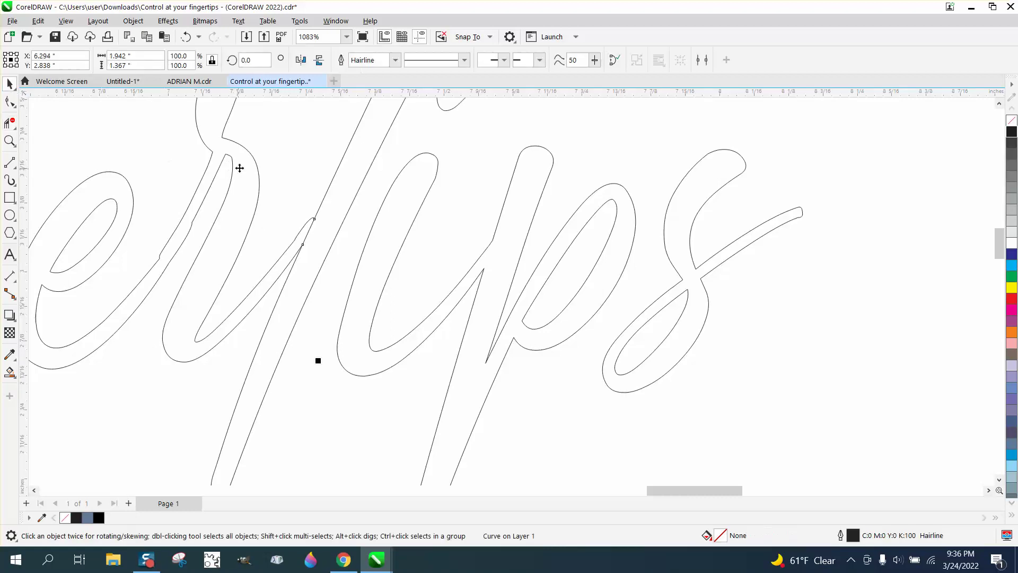
click(133, 21)
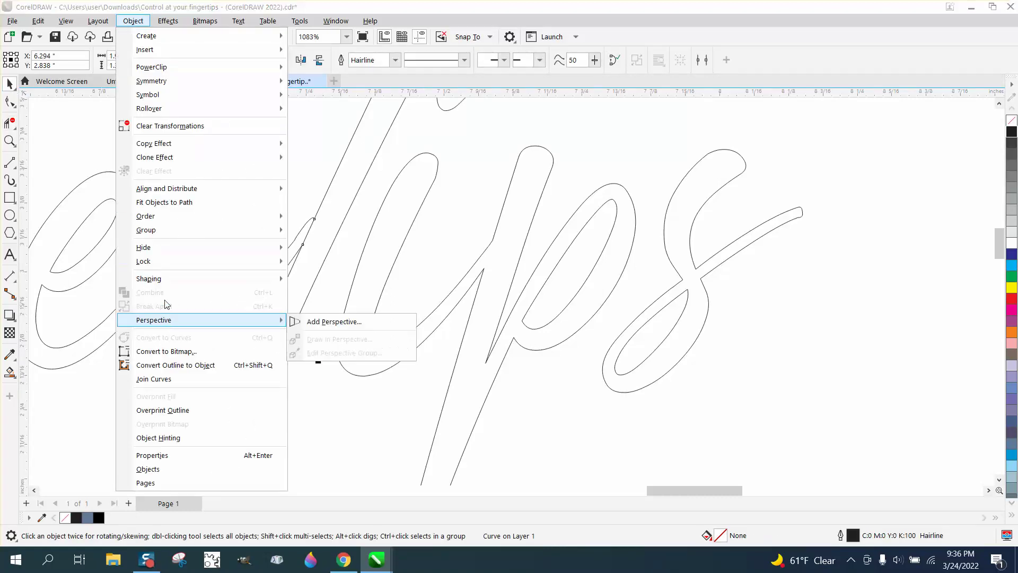
click(544, 400)
scroll(538, 395, down, 6)
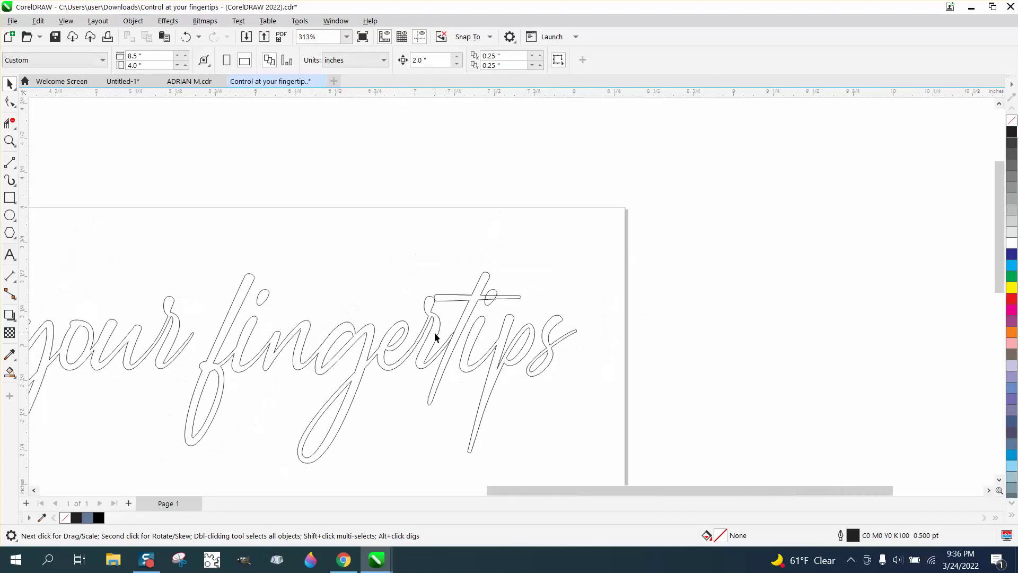
drag(422, 402, 605, 429)
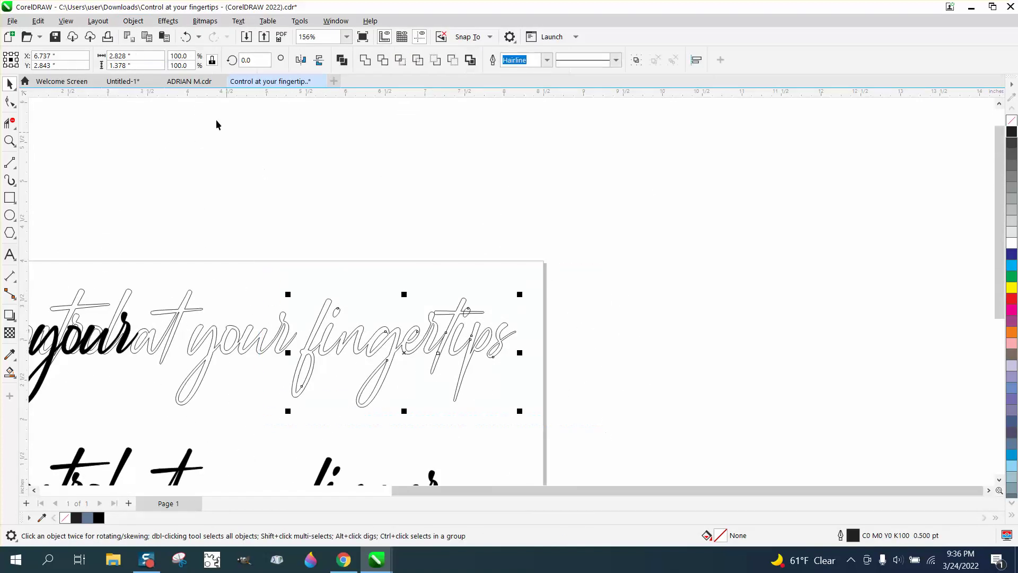
click(132, 21)
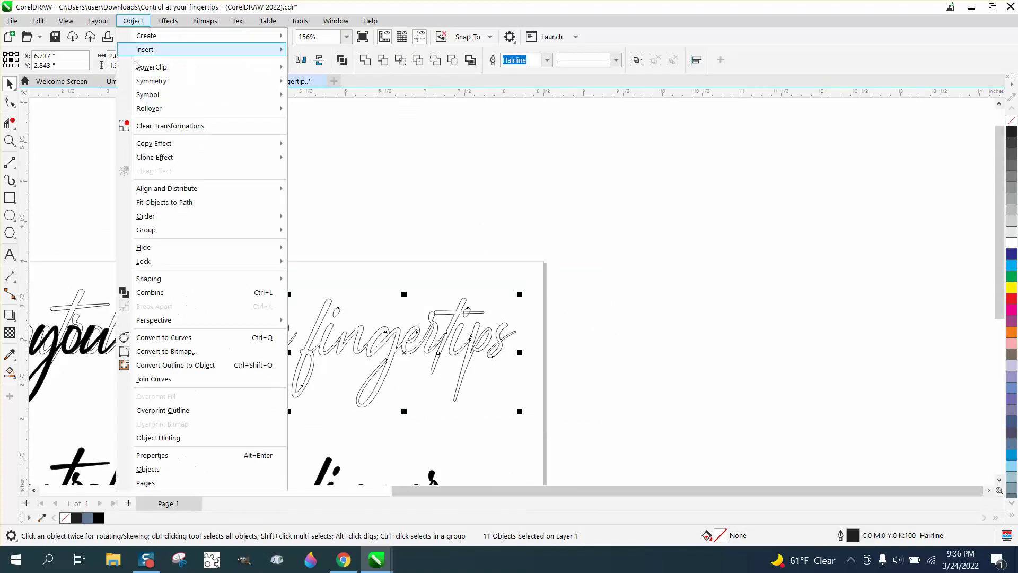
click(169, 338)
- Delete the solid black 'finger' copy below the outlined phrase
click(10, 141)
drag(409, 301, 536, 404)
click(12, 123)
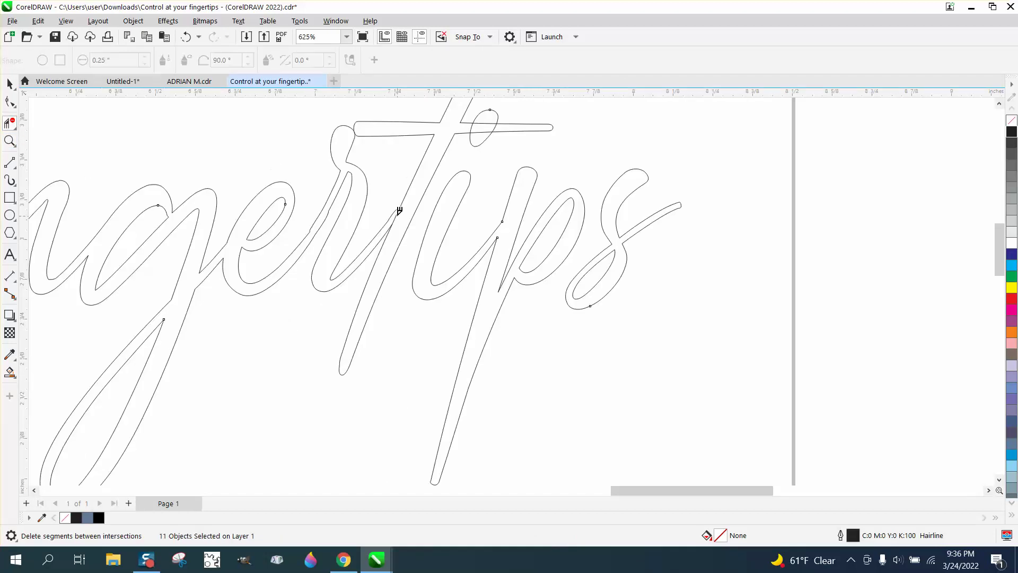
scroll(233, 196, down, 5)
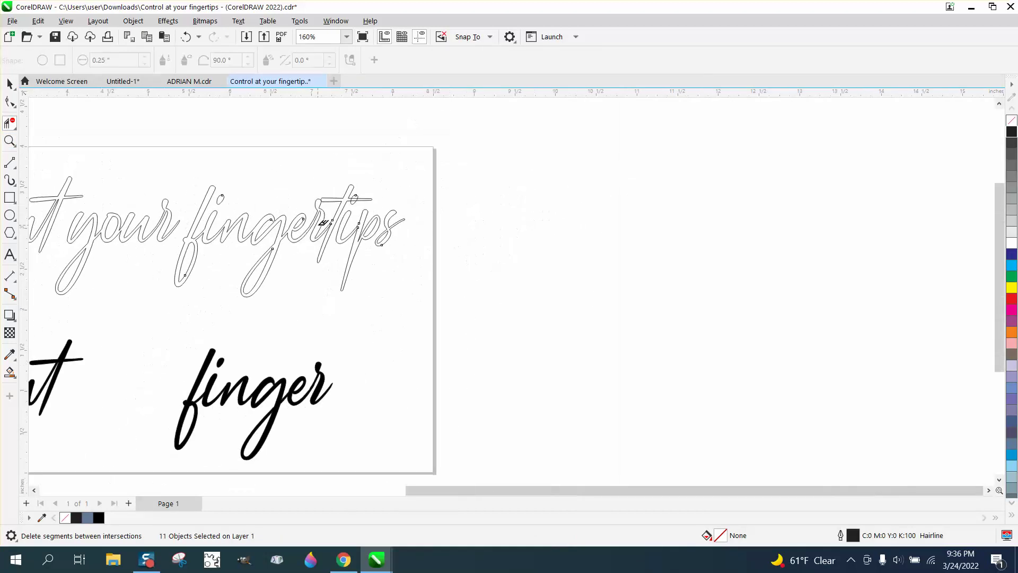
click(9, 84)
drag(146, 334, 452, 445)
click(452, 444)
click(275, 386)
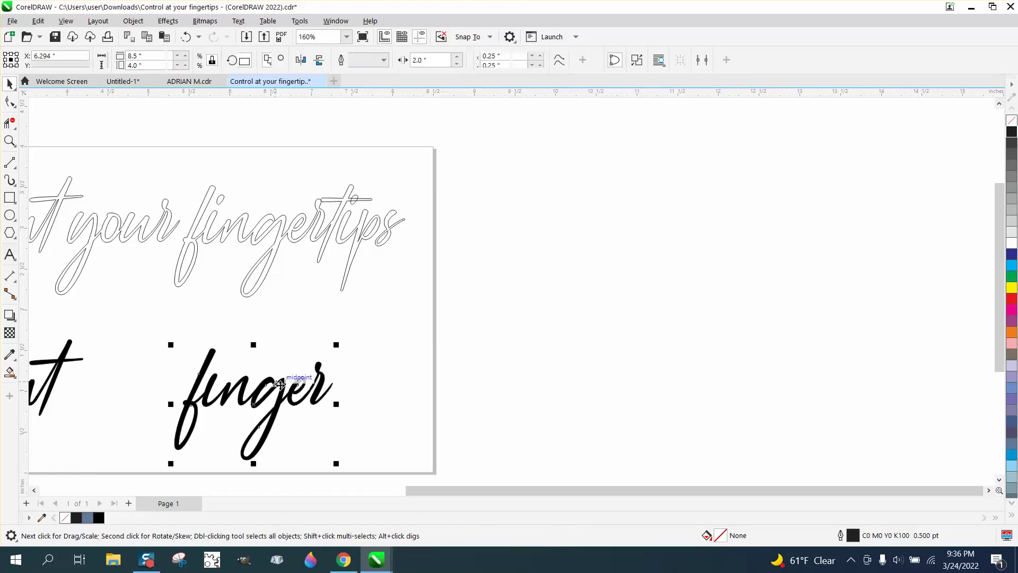
key(Delete)
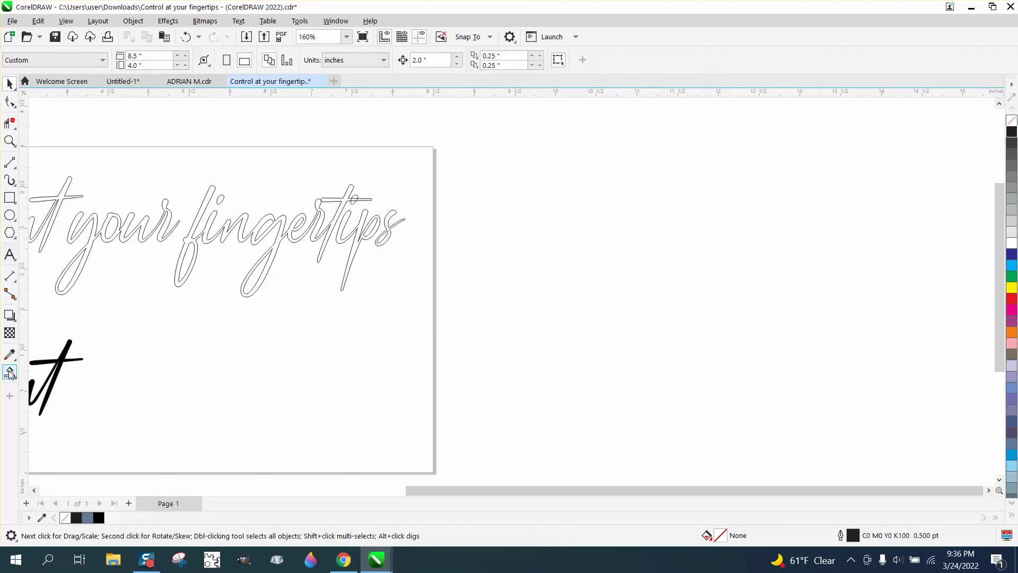
- Smart Fill 'fingert', 's' and 'ip' black and nudge each fill below the outline
click(9, 372)
click(191, 240)
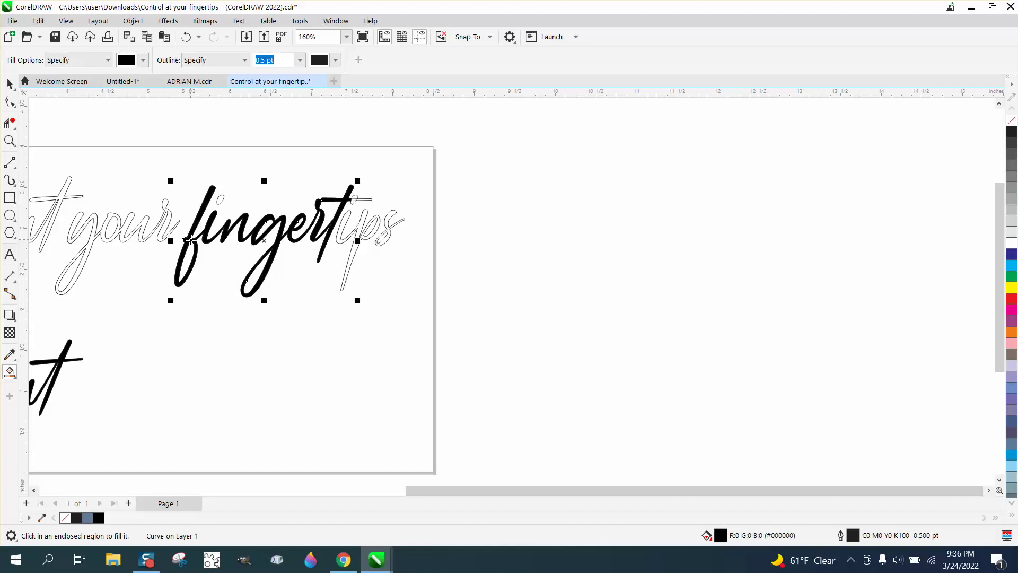
key(l)
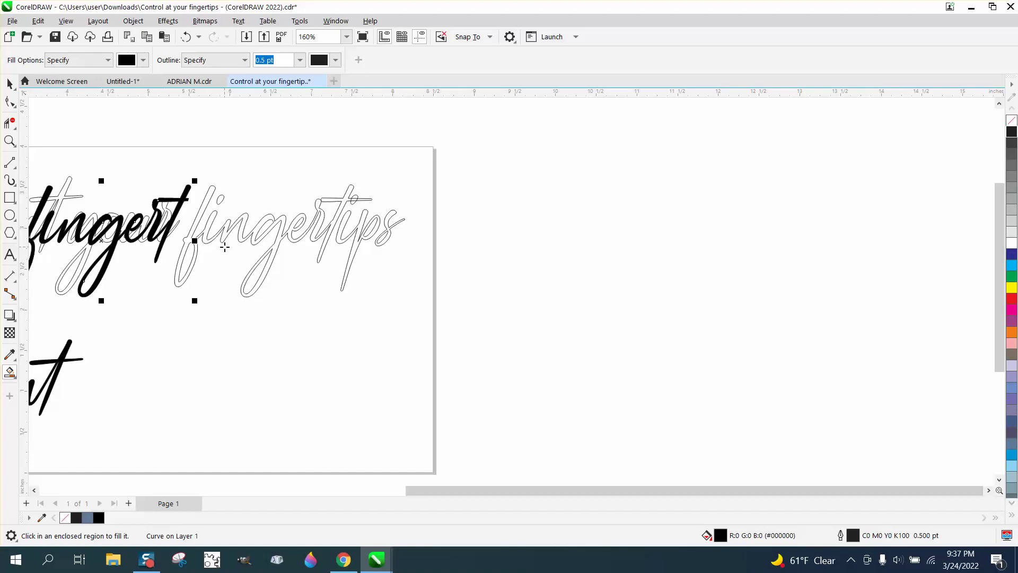
key(Right)
key(Down)
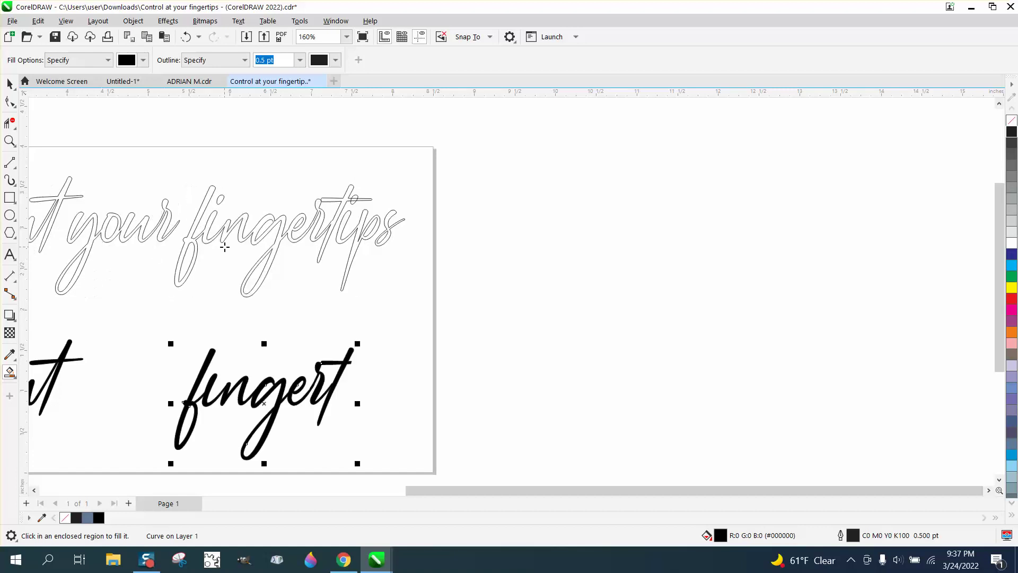
click(385, 240)
key(Down)
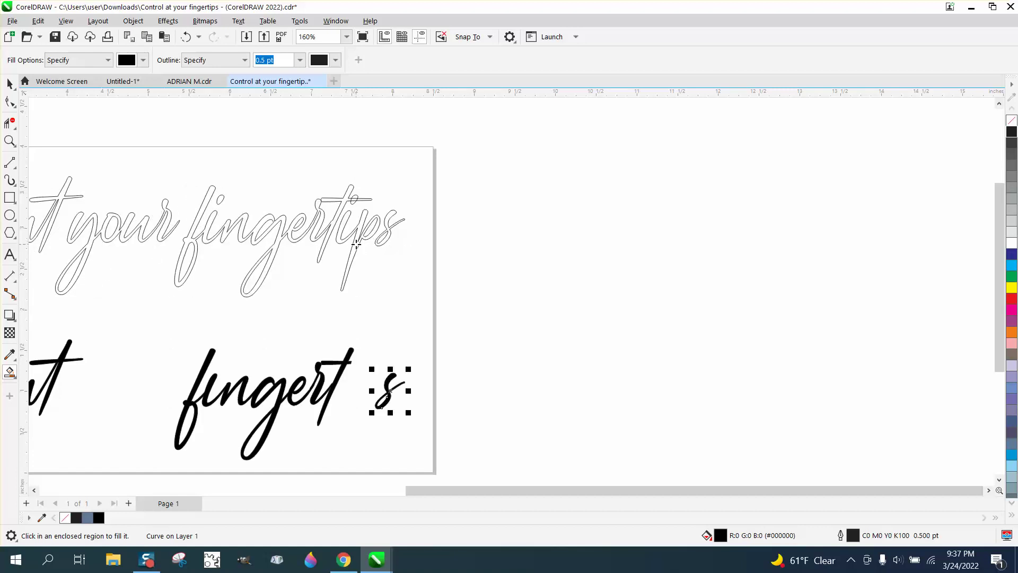
click(355, 243)
key(Down)
scroll(356, 244, down, 2)
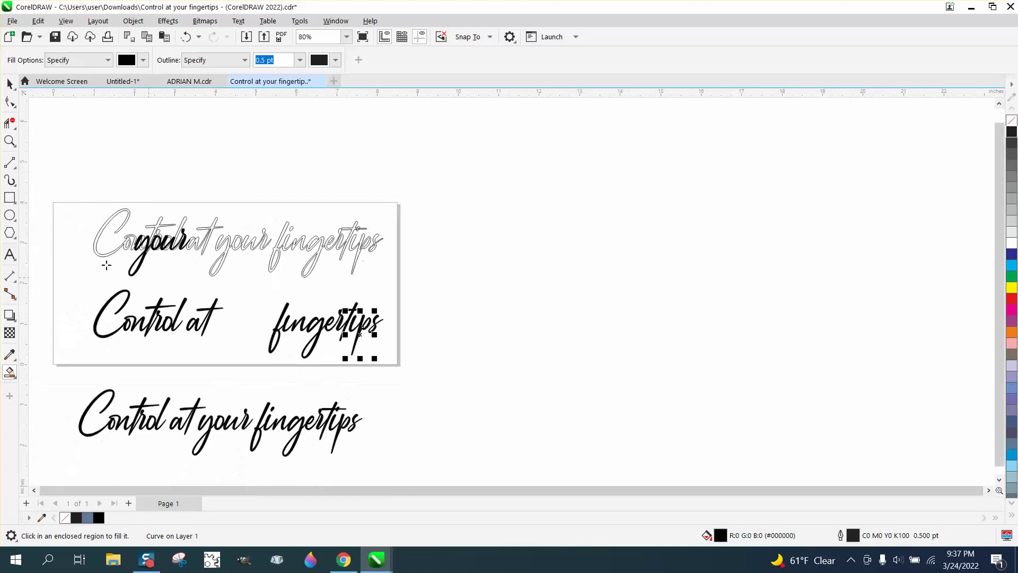
- Shift the three filled 'fingertips' pieces left and delete them with the filled 'Control'
click(9, 83)
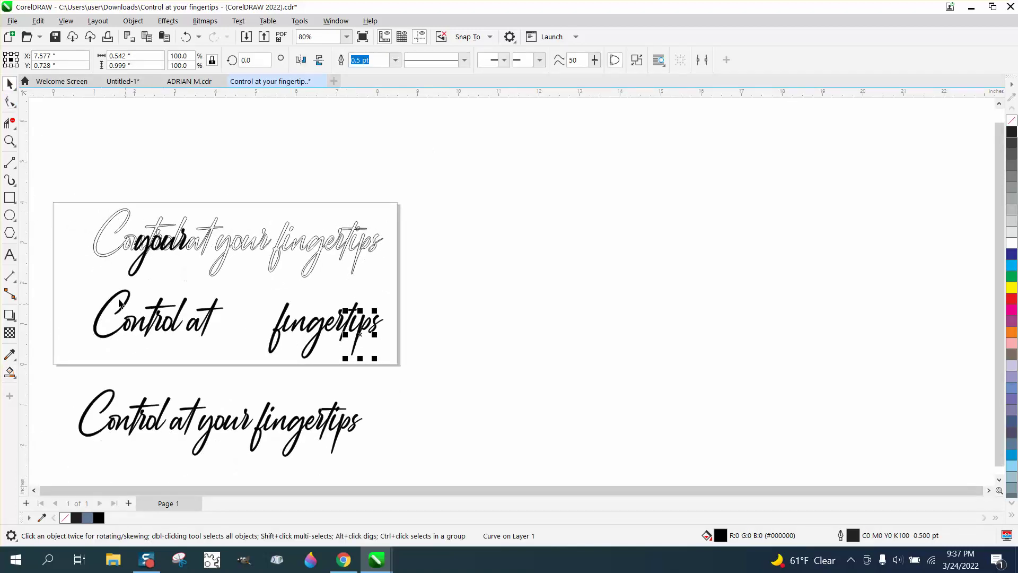
drag(264, 299, 444, 367)
key(Left)
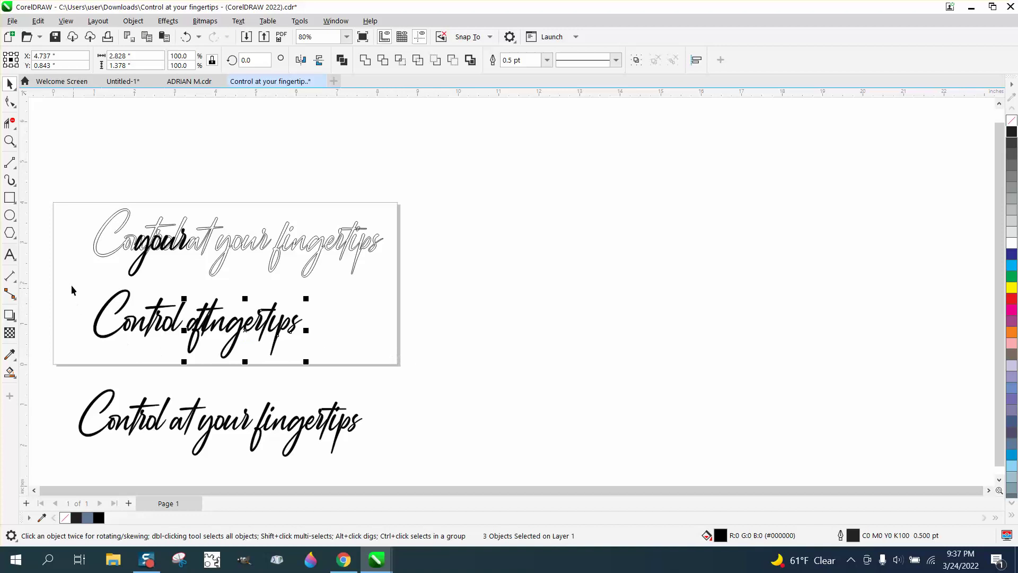
drag(71, 284, 392, 349)
key(Delete)
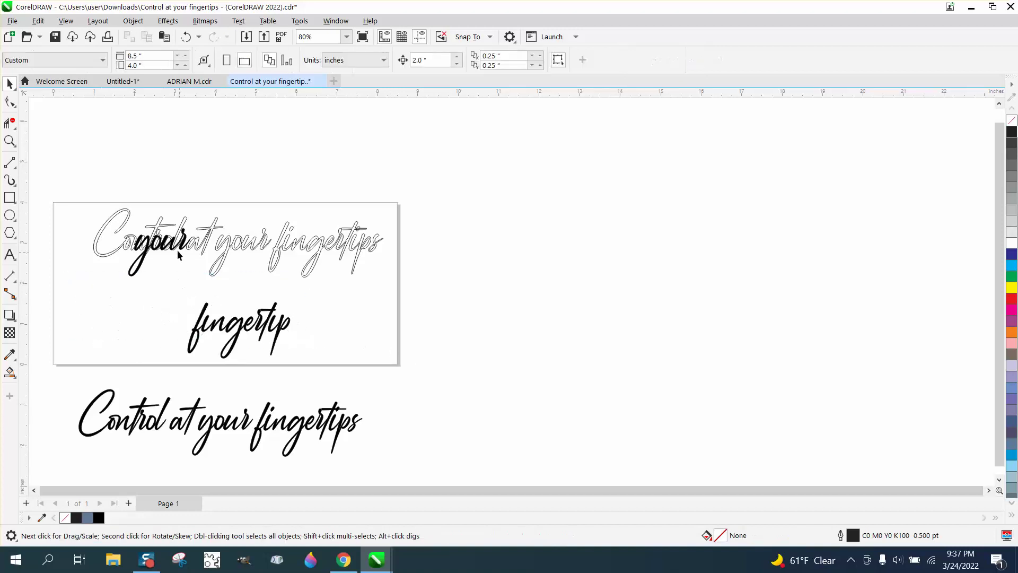
- Delete the remaining filled 'your' and the leftover filled fingertip piece
click(176, 251)
key(Delete)
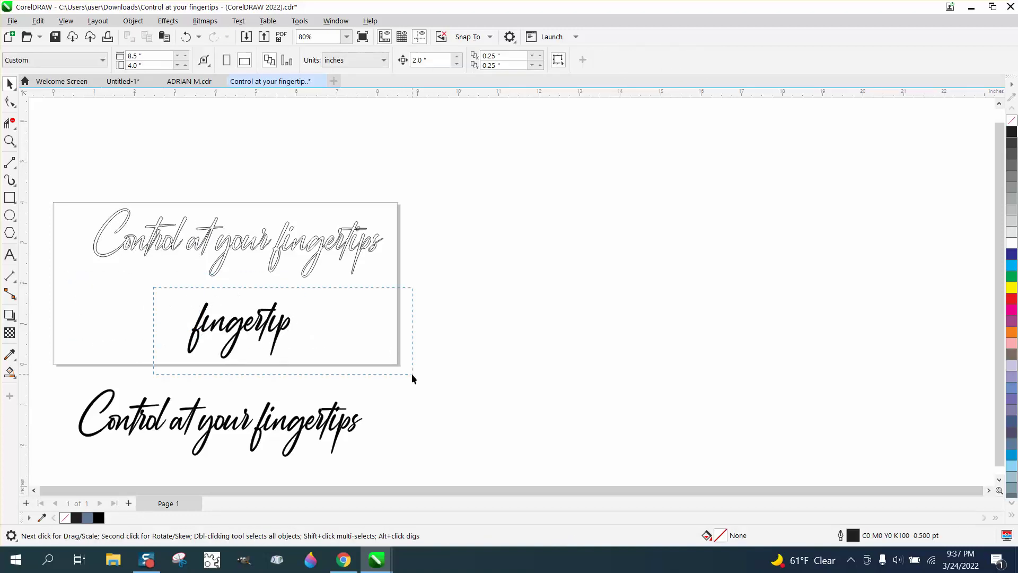
drag(412, 373, 411, 373)
key(Delete)
click(9, 140)
drag(58, 185, 490, 398)
- Smart-fill the outlined words 'Control', 'at' and 'your' in black, nudging each fill down
click(9, 372)
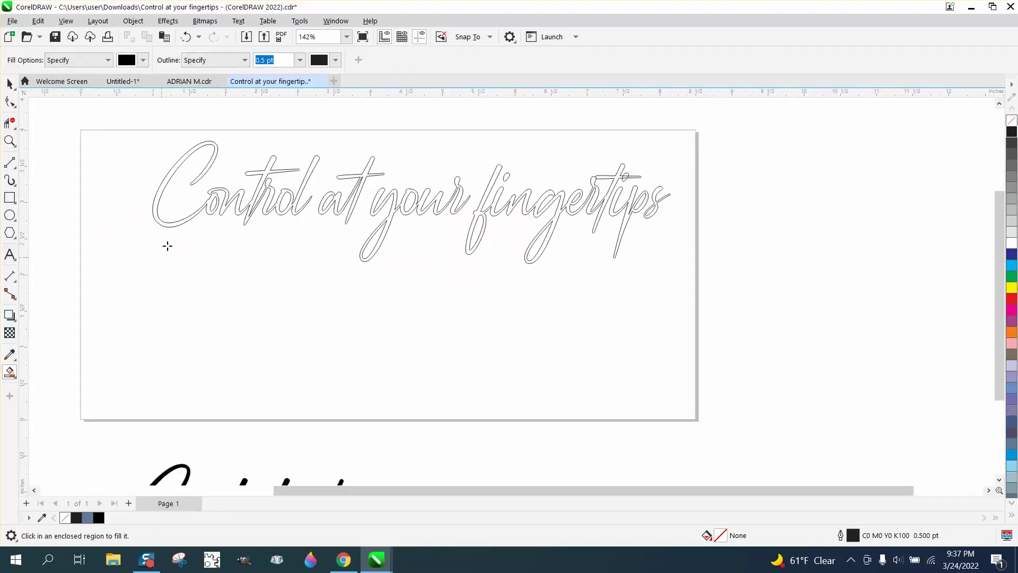
click(179, 222)
key(Left)
key(Left)
key(Left)
key(Left)
key(Left)
key(Left)
key(Left)
key(Left)
key(Left)
key(Left)
key(Left)
key(Left)
key(Left)
key(Left)
key(Left)
key(Left)
key(Left)
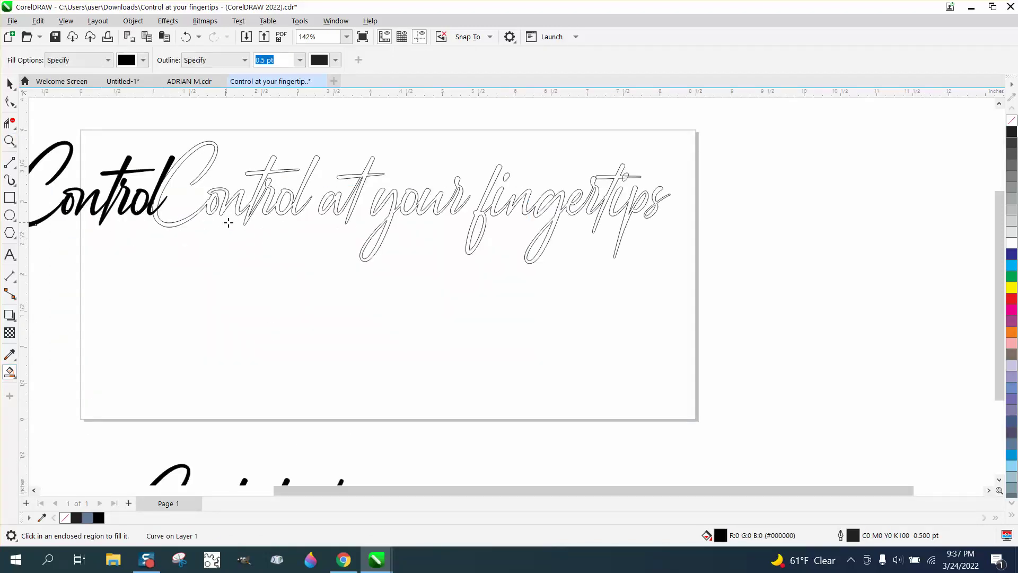
key(Right)
key(Right)
key(Right)
key(Right)
key(Right)
key(Right)
key(Right)
key(Right)
key(Right)
key(Right)
key(Right)
key(Right)
key(Right)
key(Right)
key(Right)
key(Right)
key(Right)
key(Down)
key(Down)
key(Down)
key(Down)
key(Down)
key(Down)
key(Down)
key(Down)
key(Down)
key(Down)
key(Down)
key(Down)
key(Down)
key(Down)
key(Down)
key(Down)
key(Down)
key(Down)
key(Down)
key(Down)
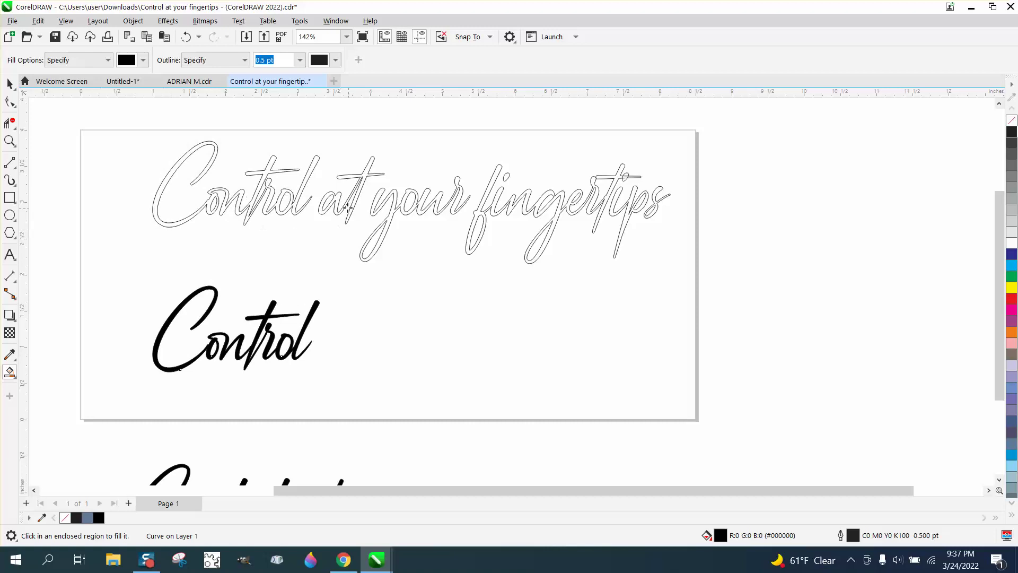
click(339, 200)
key(Down)
key(Down)
key(Down)
key(Down)
key(Down)
key(Down)
key(Down)
key(Down)
key(Down)
key(Down)
key(Down)
key(Down)
key(Down)
key(Down)
key(Down)
key(Down)
key(Down)
key(Down)
key(Down)
key(Down)
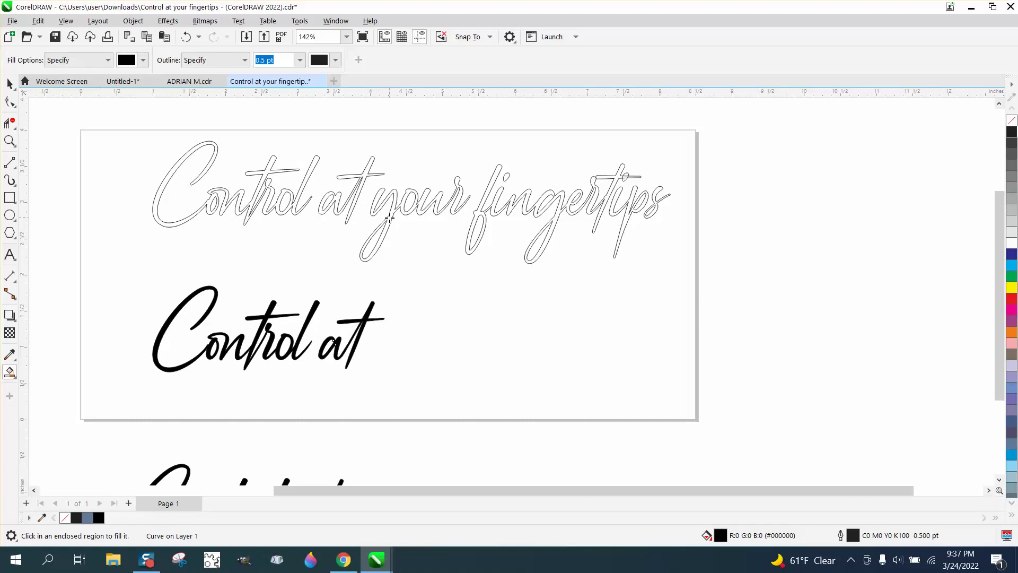
click(438, 220)
key(Down)
key(Down)
key(Down)
key(Down)
key(Down)
key(Down)
key(Down)
key(Down)
key(Down)
key(Down)
key(Down)
key(Down)
key(Down)
key(Down)
key(Down)
key(Down)
key(Down)
key(Down)
key(Down)
key(Down)
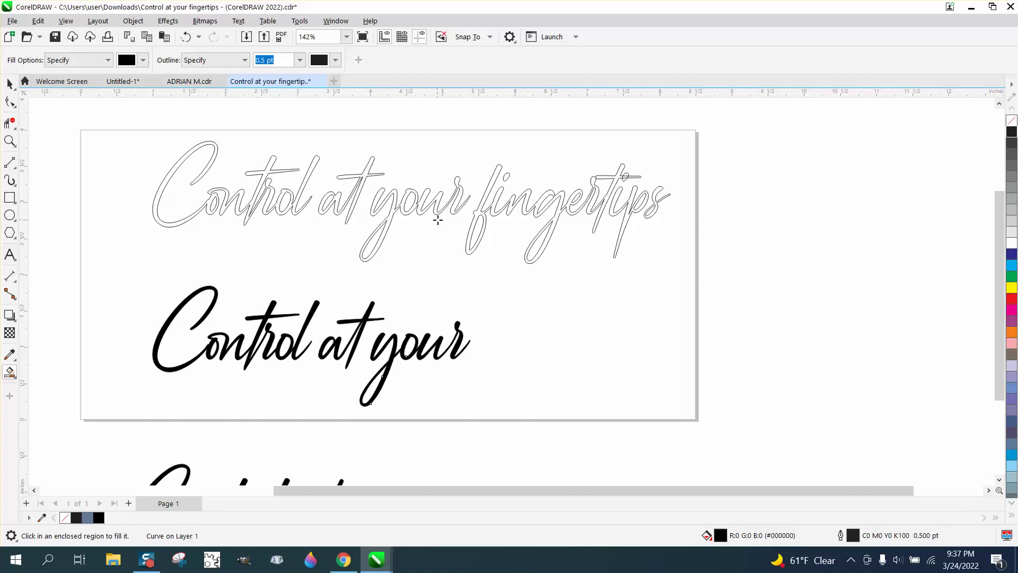
- Fill the letters of 'fingertips', including the i dot, and nudge each piece down
click(484, 216)
key(Down)
key(Down)
key(Down)
key(Down)
key(Down)
key(Down)
key(Down)
key(Down)
key(Down)
key(Down)
key(Down)
key(Down)
key(Down)
key(Down)
key(Down)
key(Down)
key(Down)
key(Down)
key(Down)
key(Down)
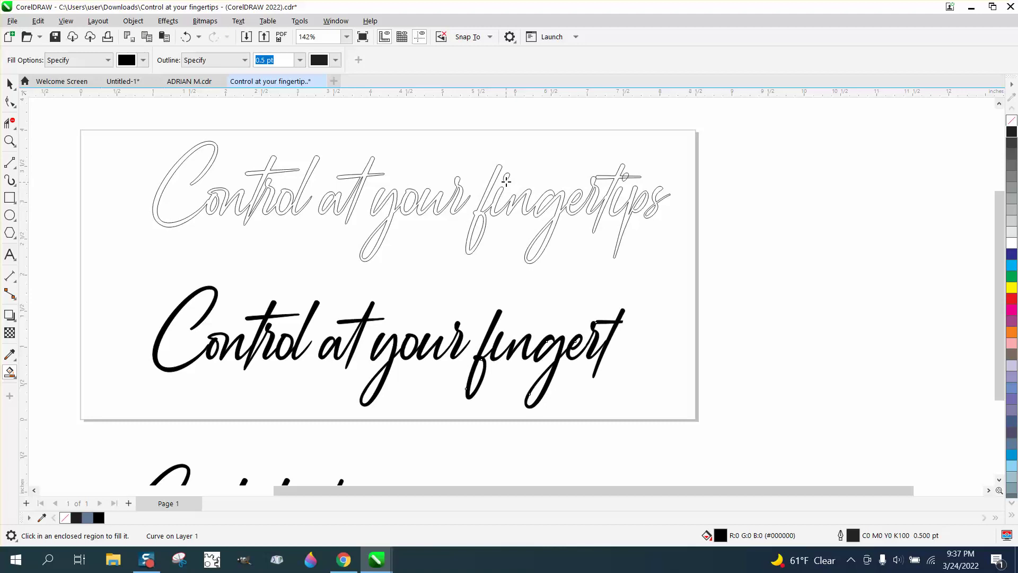
click(507, 177)
key(Down)
key(Down)
key(Down)
key(Down)
key(Down)
key(Down)
key(Down)
key(Down)
key(Down)
key(Down)
key(Down)
key(Down)
key(Down)
key(Down)
key(Down)
key(Down)
key(Down)
key(Down)
key(Down)
key(Down)
click(627, 214)
key(Down)
key(Down)
key(Down)
key(Down)
key(Down)
key(Down)
key(Down)
key(Down)
key(Down)
key(Down)
key(Down)
key(Down)
key(Down)
key(Down)
key(Down)
key(Down)
key(Down)
key(Down)
key(Down)
key(Down)
click(648, 203)
key(Down)
key(Down)
key(Down)
key(Down)
key(Down)
key(Down)
key(Down)
key(Down)
key(Down)
key(Down)
key(Down)
key(Down)
key(Down)
key(Down)
key(Down)
key(Down)
key(Down)
key(Down)
key(Down)
key(Down)
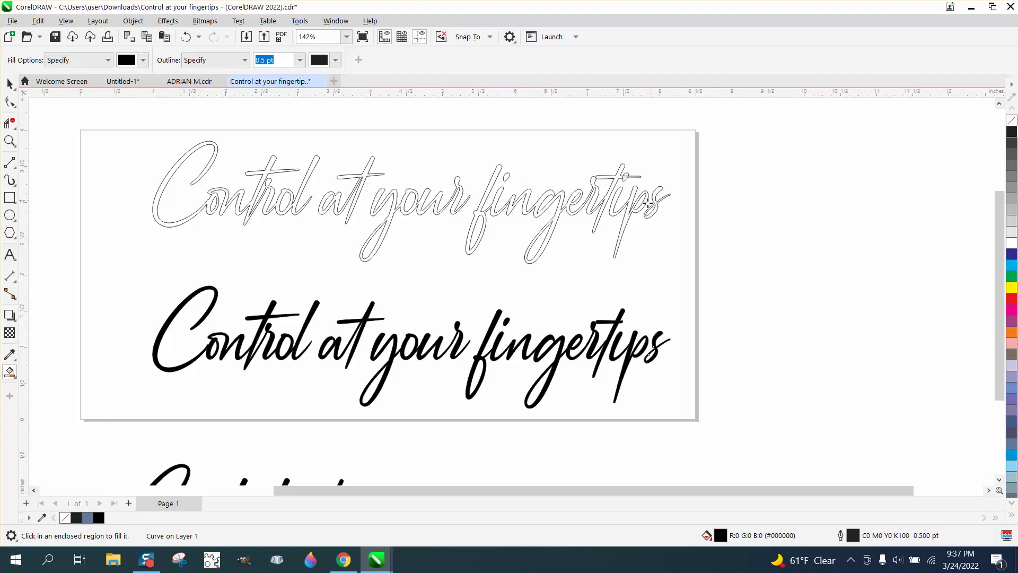
- Marquee-select the whole filled copy and zoom in to inspect it
click(9, 83)
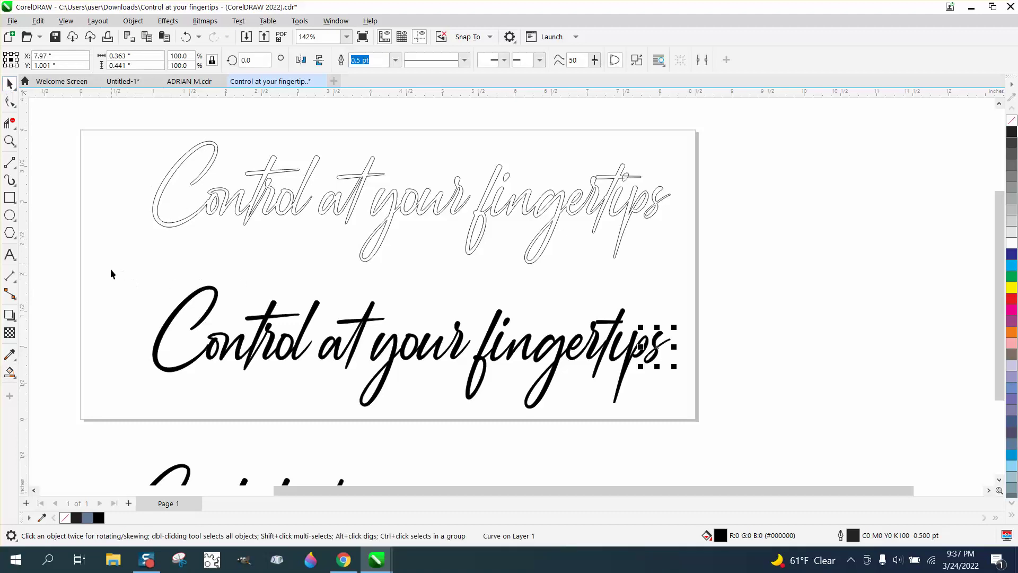
drag(112, 273, 806, 405)
scroll(377, 326, down, 2)
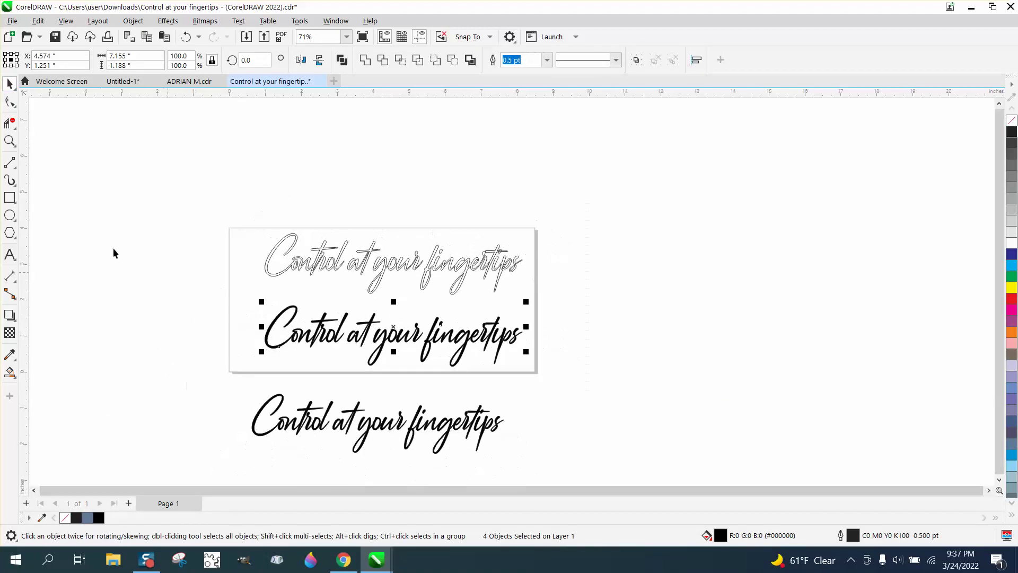
click(10, 140)
drag(236, 273, 591, 379)
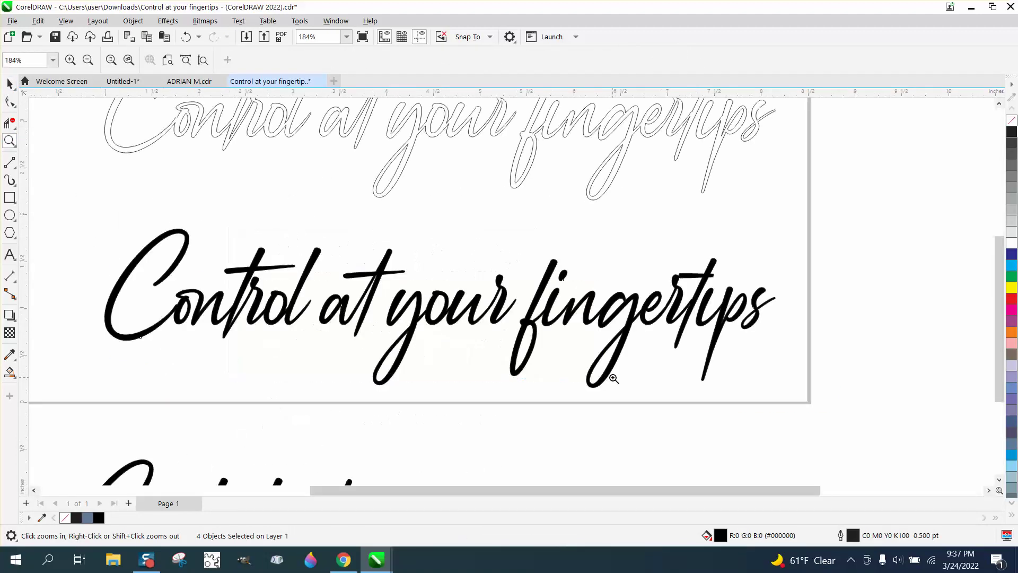
right_click(541, 356)
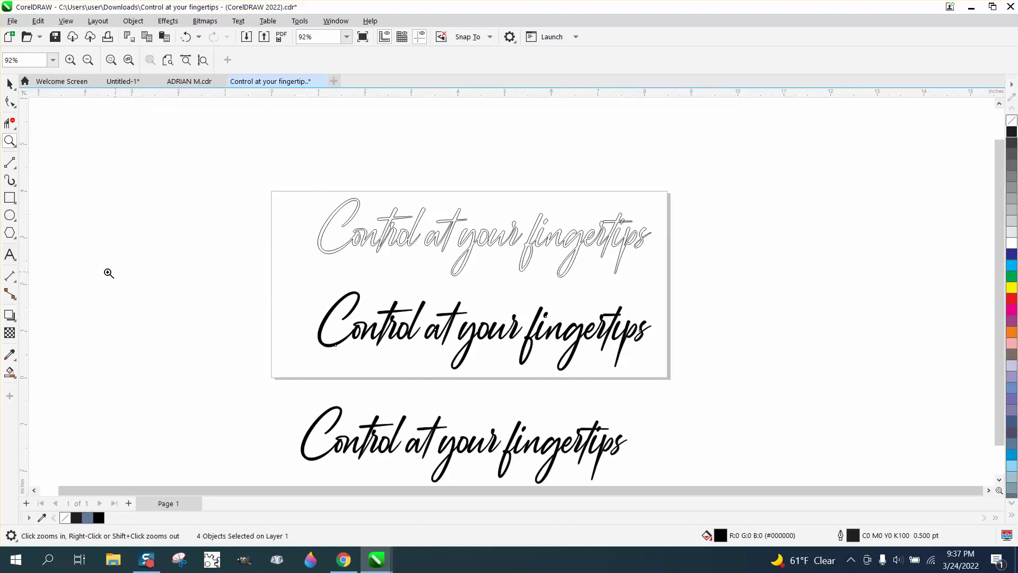
- Type the sample line 'abcdefigdadfdfmmad' above the page and pick a font for it
click(9, 254)
click(278, 165)
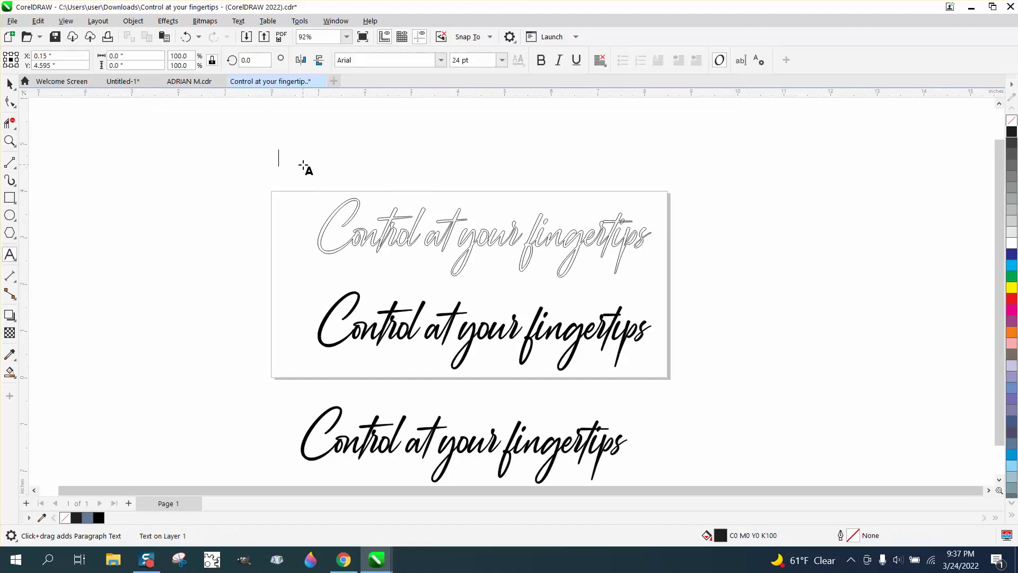
text(abcdefig)
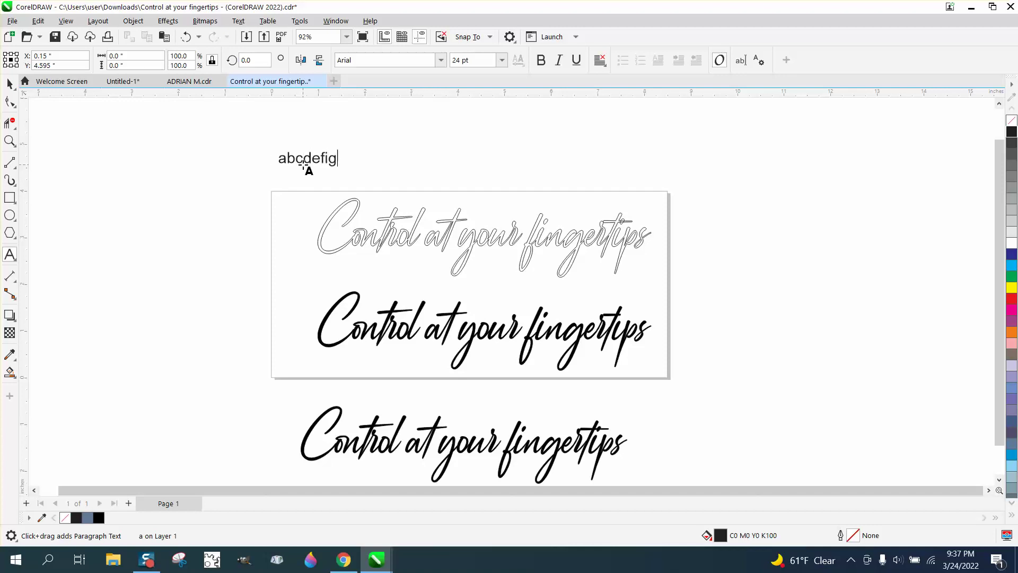
text(dadfdfmmad)
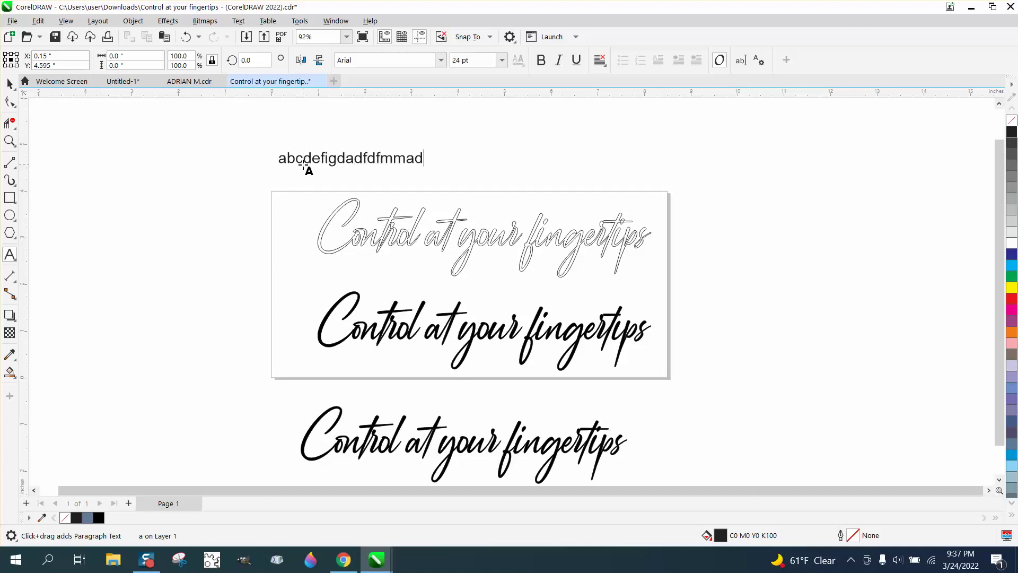
click(431, 61)
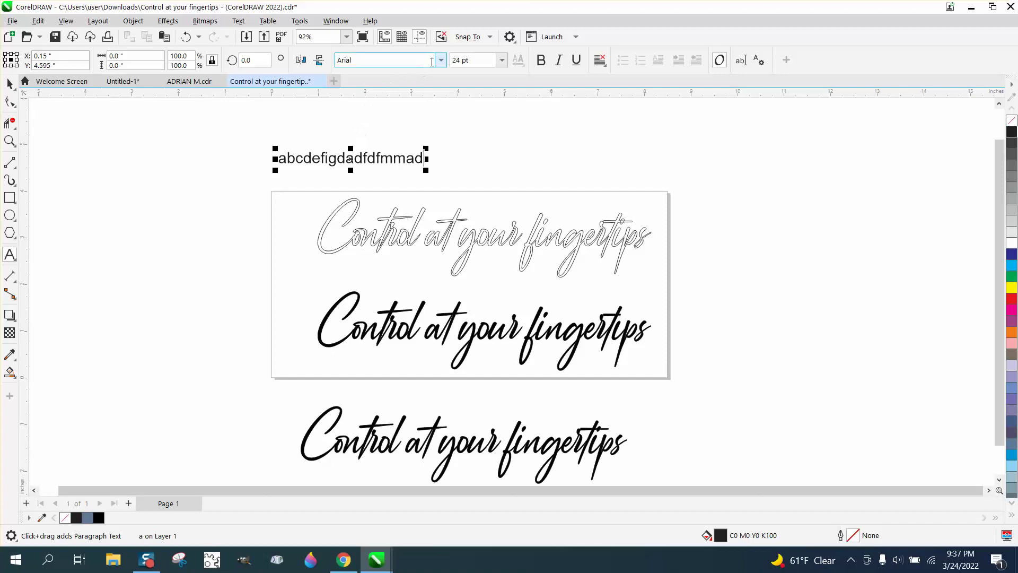
click(440, 60)
click(386, 100)
- Set the whole sample line in Augustinne demo and enlarge it to about 52 pt
click(12, 85)
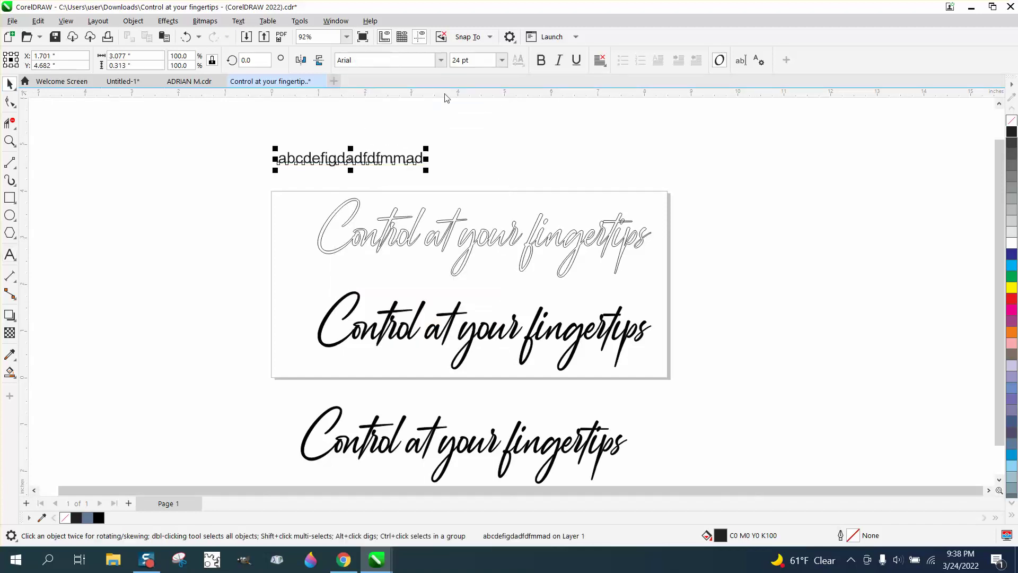
click(430, 60)
click(440, 60)
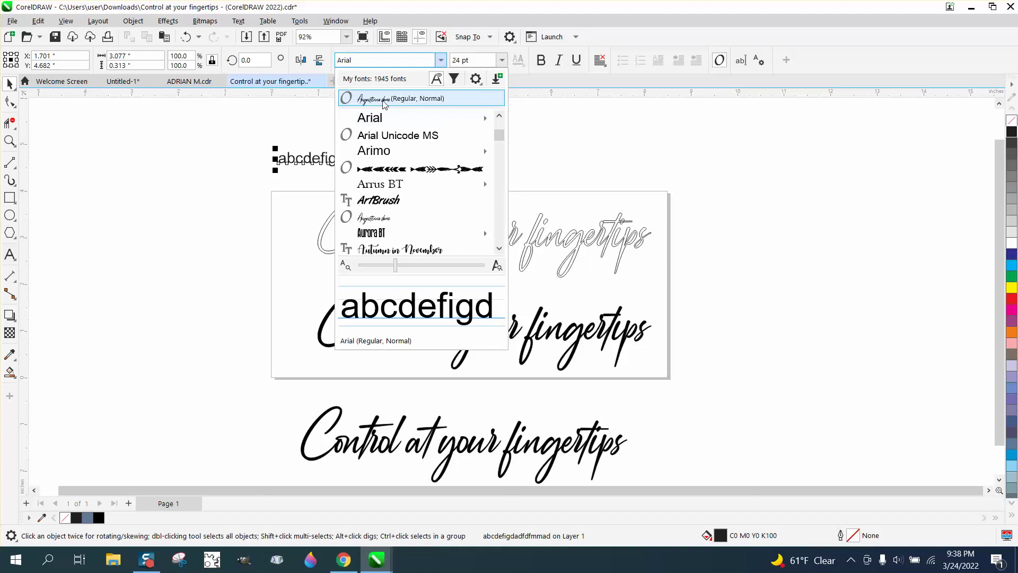
click(383, 99)
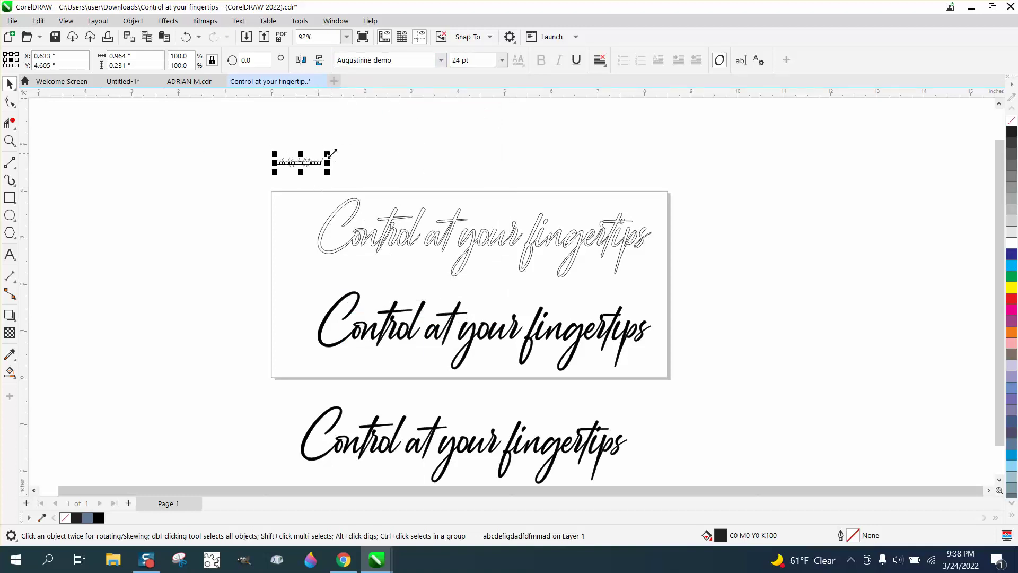
drag(330, 154, 386, 150)
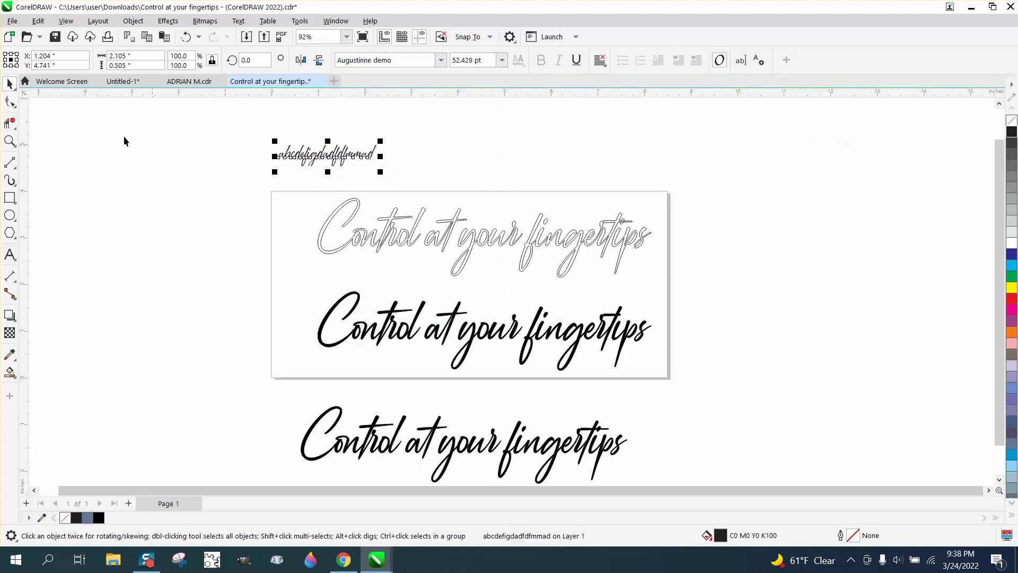
click(9, 141)
drag(254, 136, 489, 200)
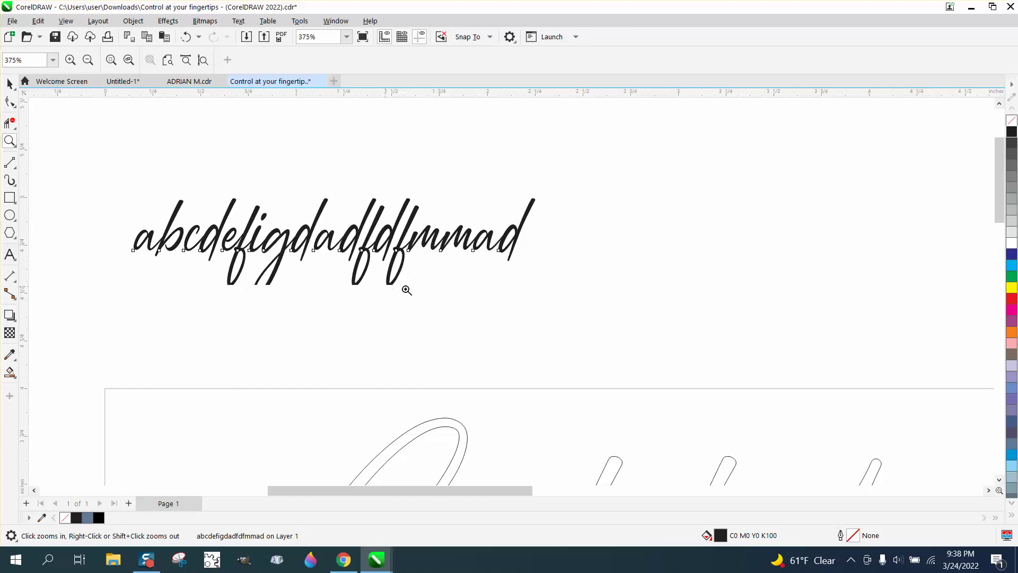
- Delete the sample text line and the outlined copy of the phrase
scroll(392, 278, down, 1)
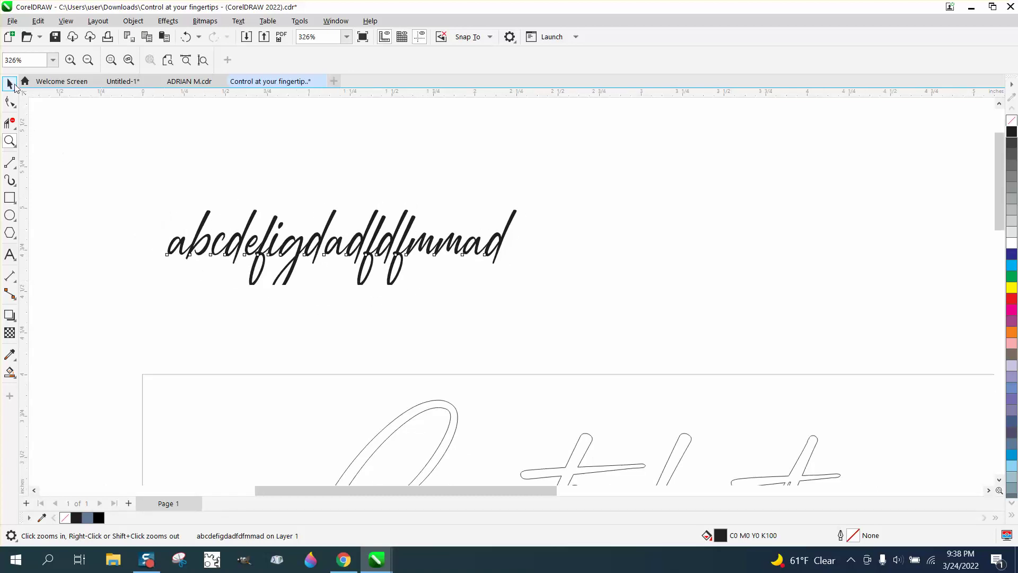
click(9, 84)
drag(109, 154, 623, 364)
key(Delete)
scroll(449, 285, down, 4)
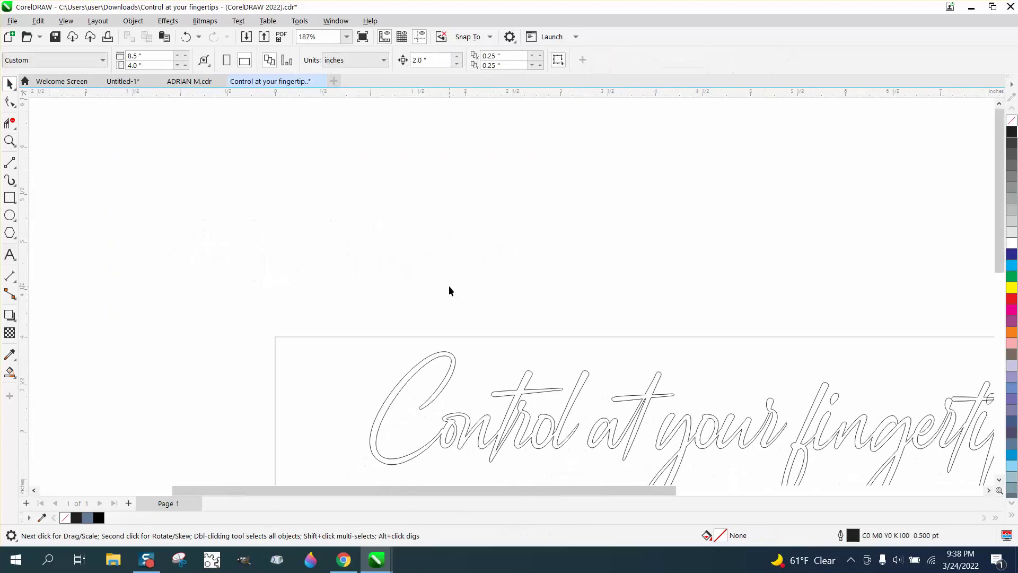
scroll(449, 290, down, 5)
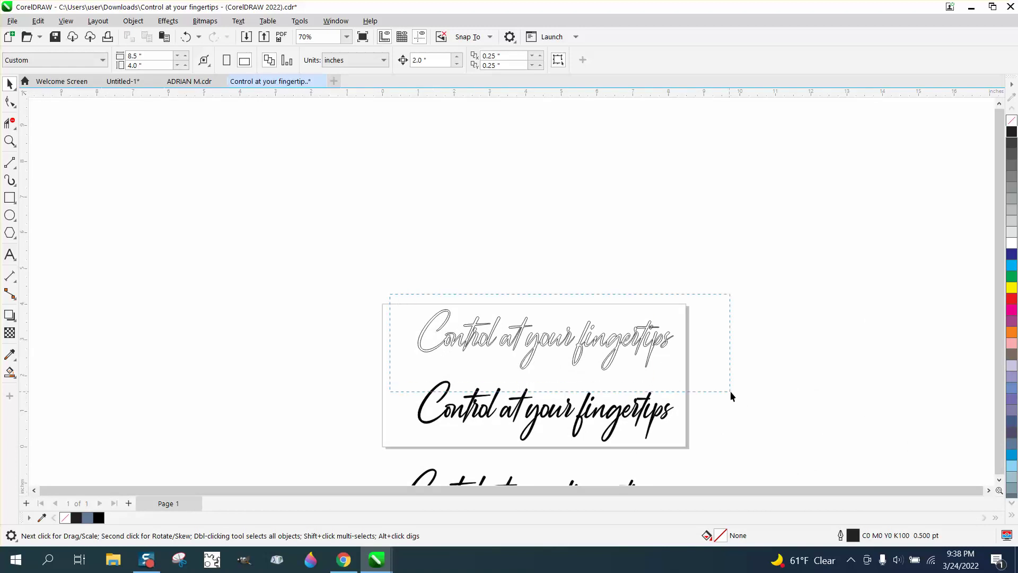
drag(730, 392, 730, 390)
key(Delete)
- Move the solid black script text up to the top of the page
drag(400, 370, 727, 478)
drag(545, 410, 526, 340)
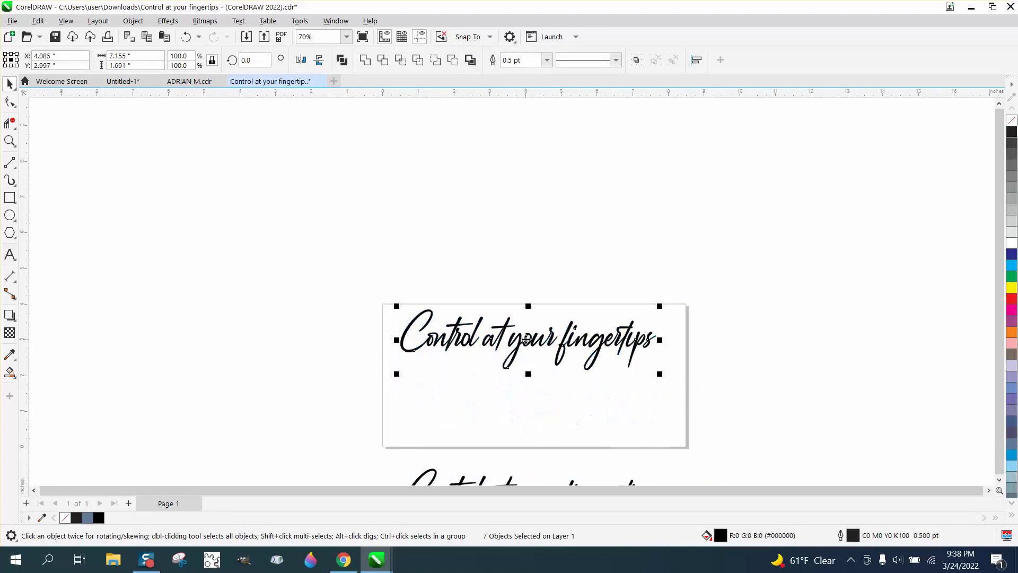
click(10, 140)
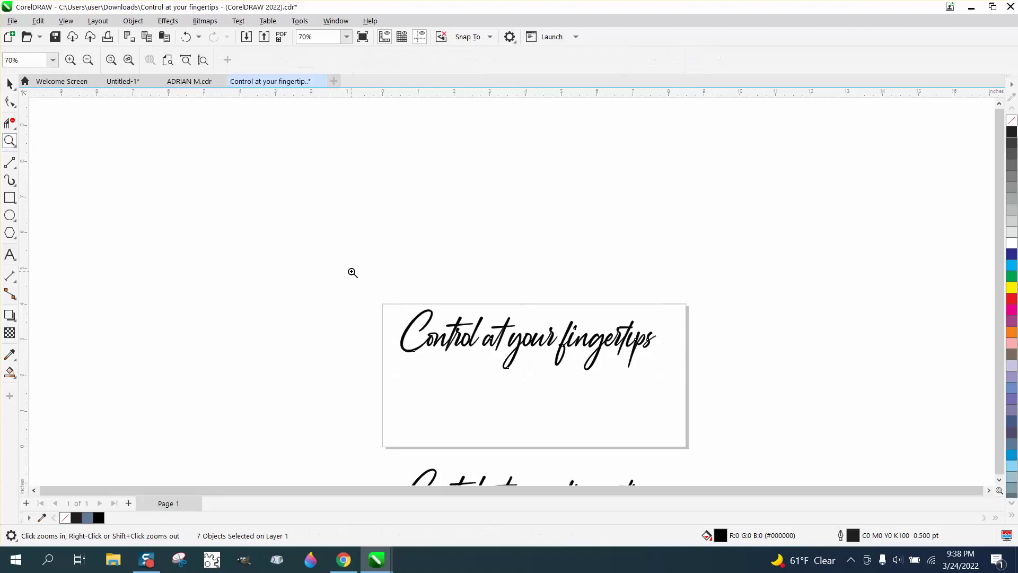
drag(349, 282, 700, 394)
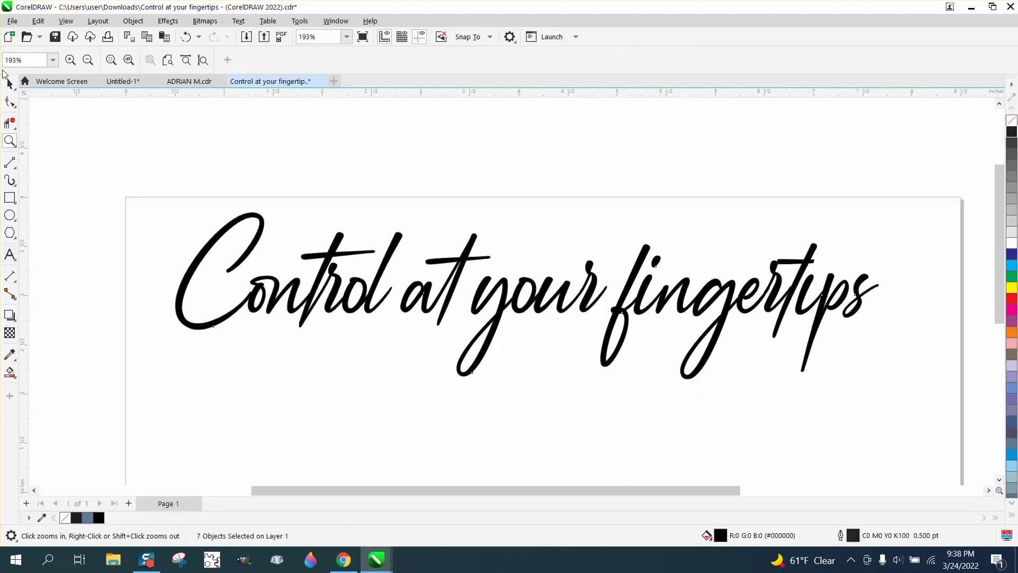
- Fill the script text cyan (C100 M0 Y0 K0) and remove its outline
click(10, 83)
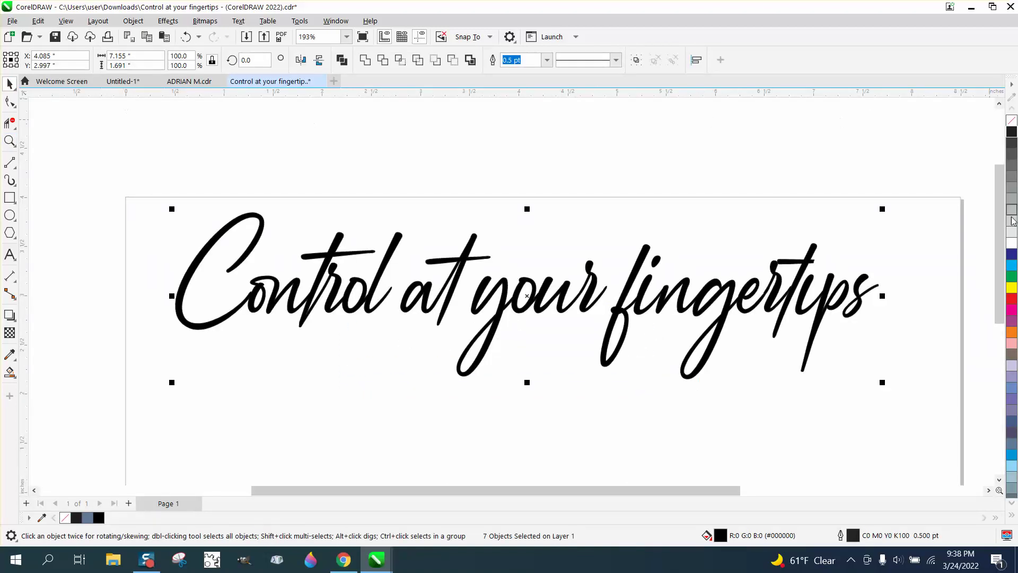
click(1012, 266)
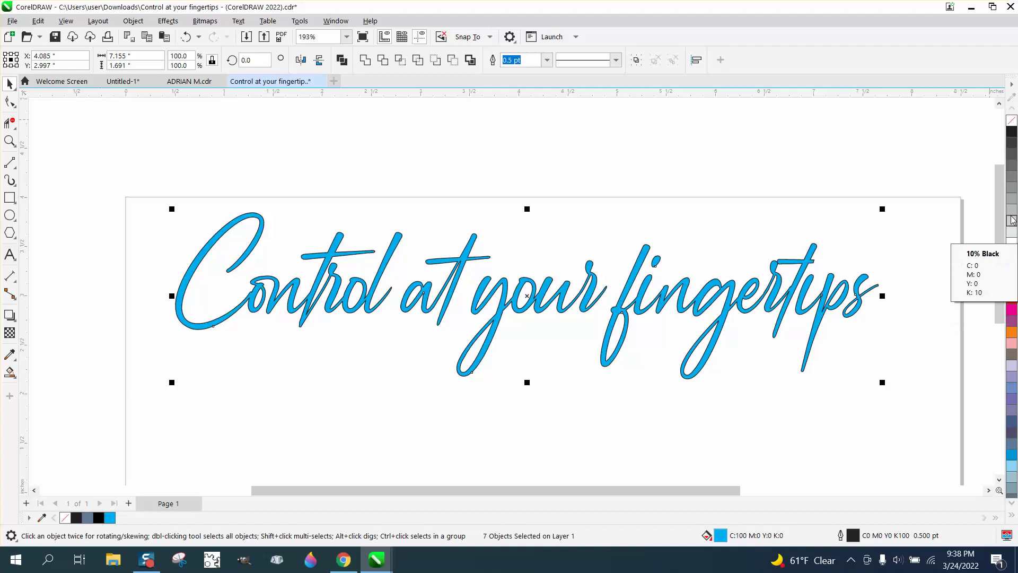
right_click(1013, 122)
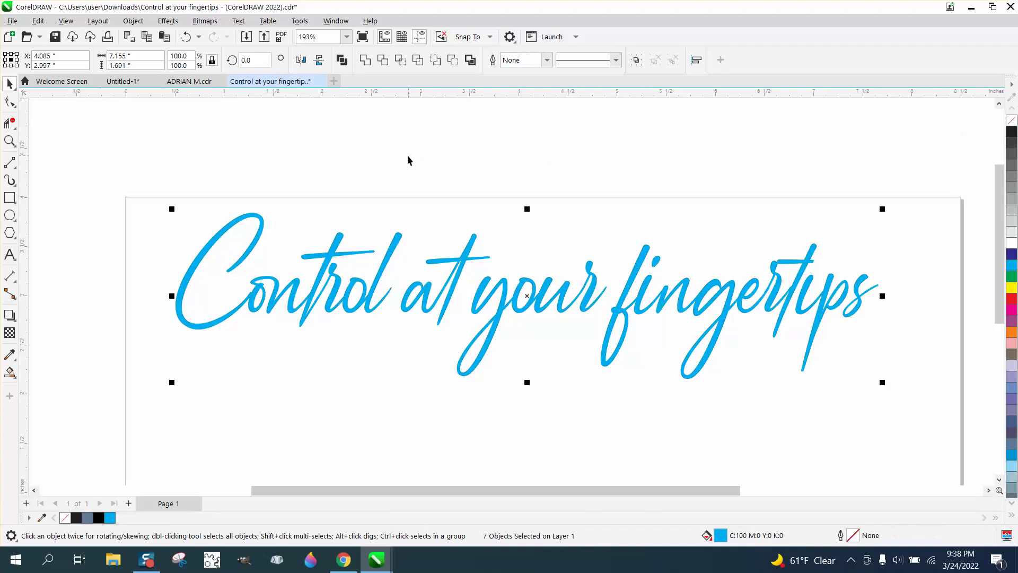